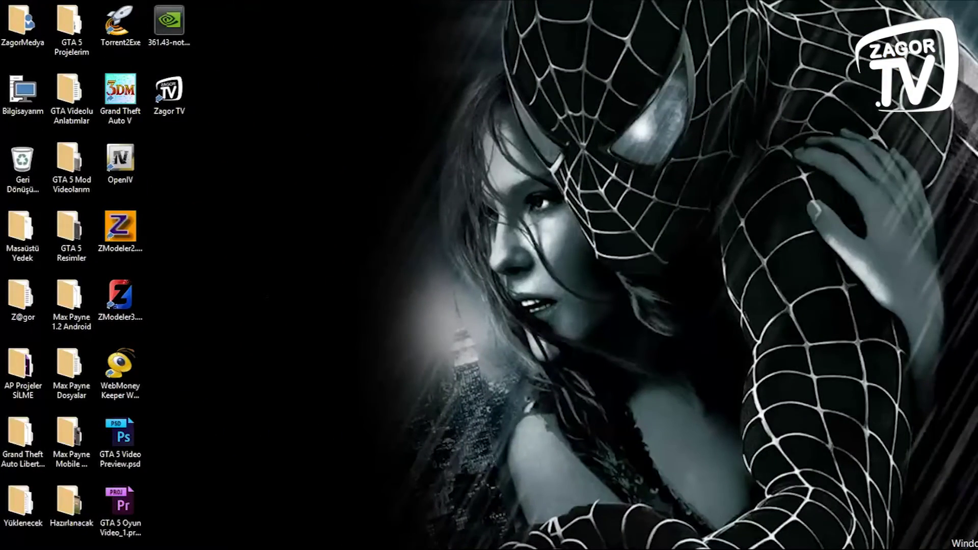
Step: Launch Adobe Premiere Pro CC 2014 from the Windows Start menu
left_click(20, 546)
left_click(109, 169)
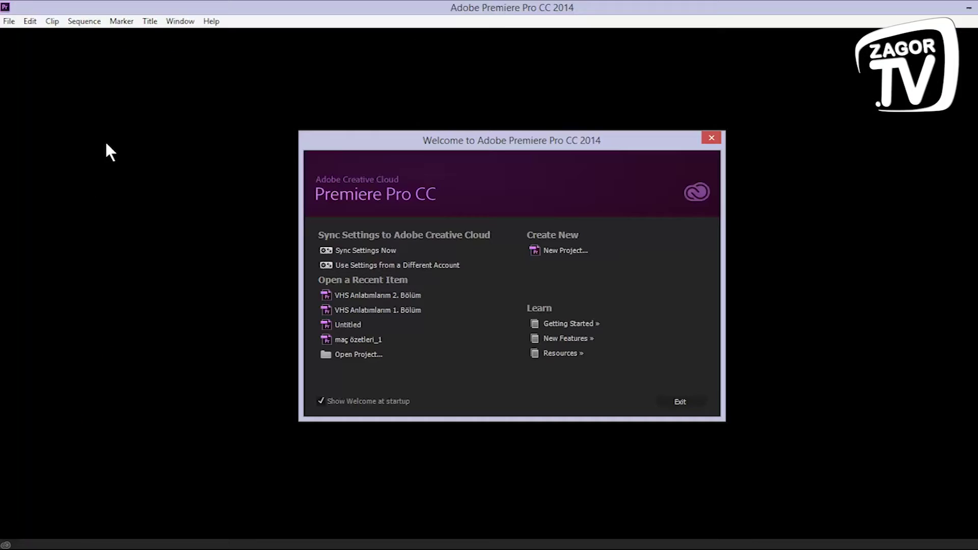
Step: Create a new project named Untitled in the VHS Anlatımlarım folder after checking its scratch disks
left_click(576, 251)
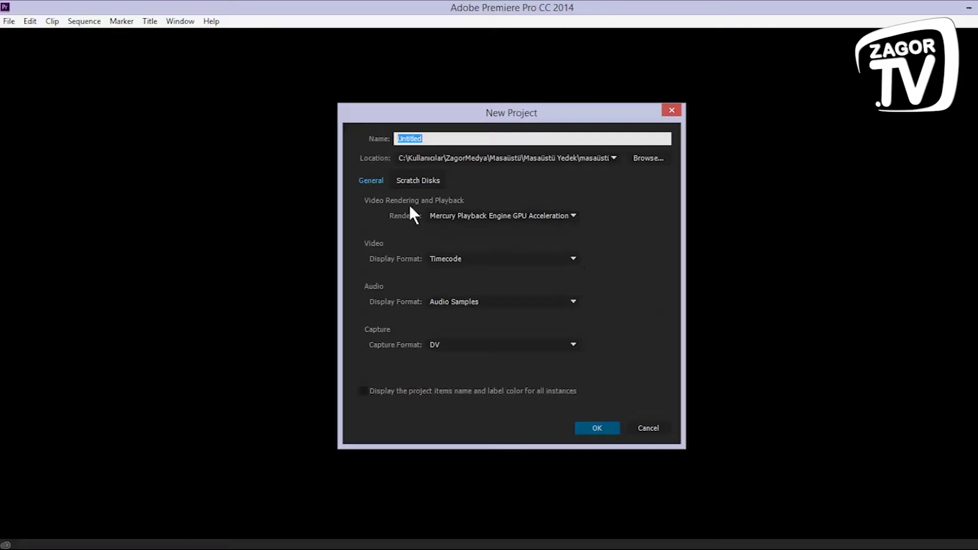
left_click(418, 180)
left_click(361, 180)
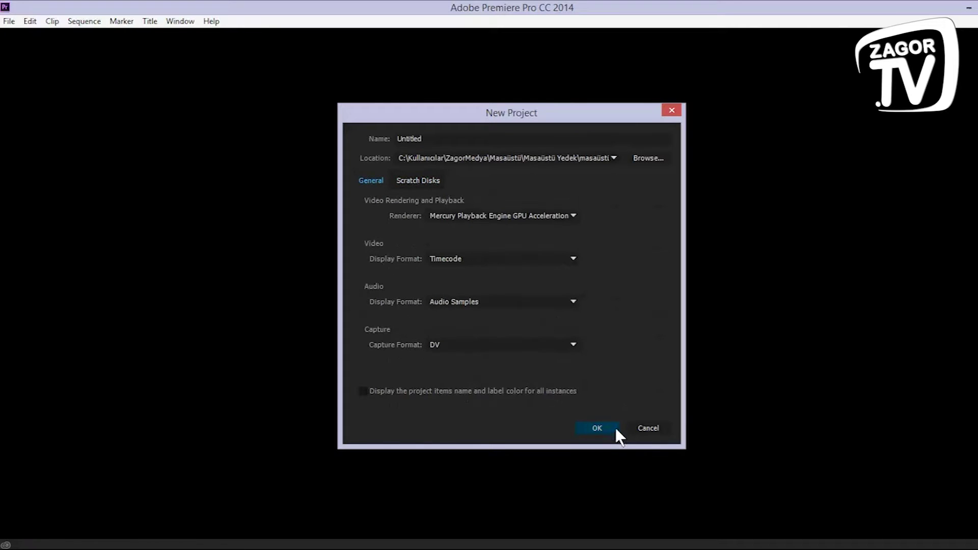
left_click(598, 429)
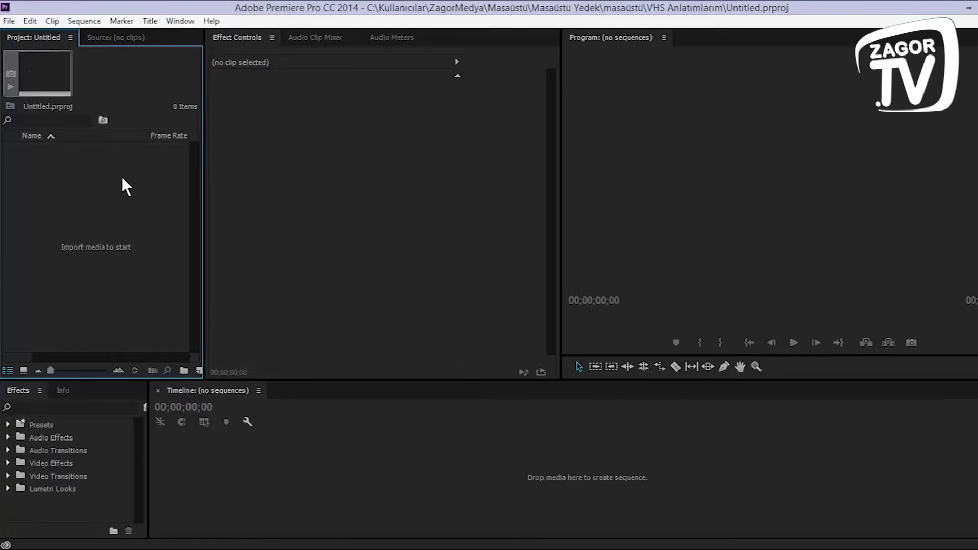
Step: Import the clip 17.mpg into the project
left_click(8, 21)
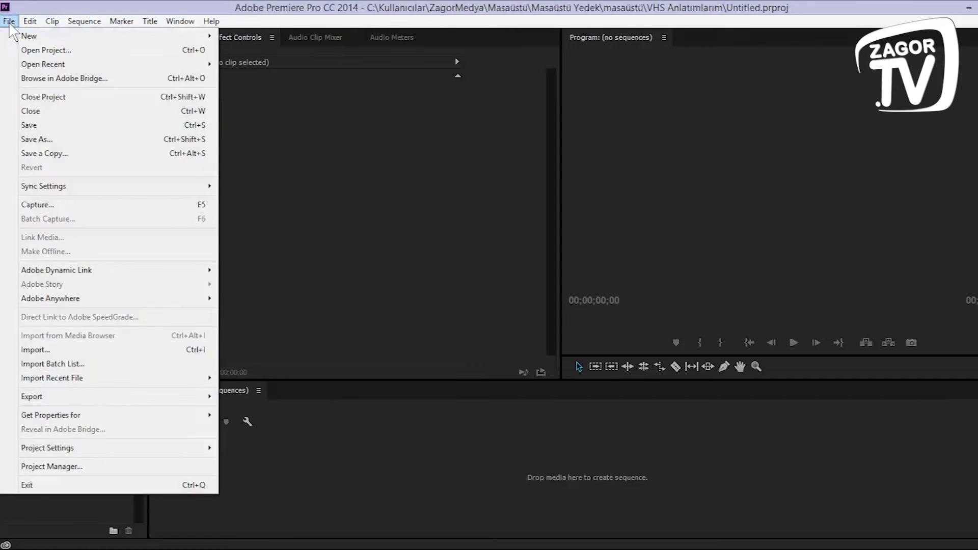
left_click(71, 350)
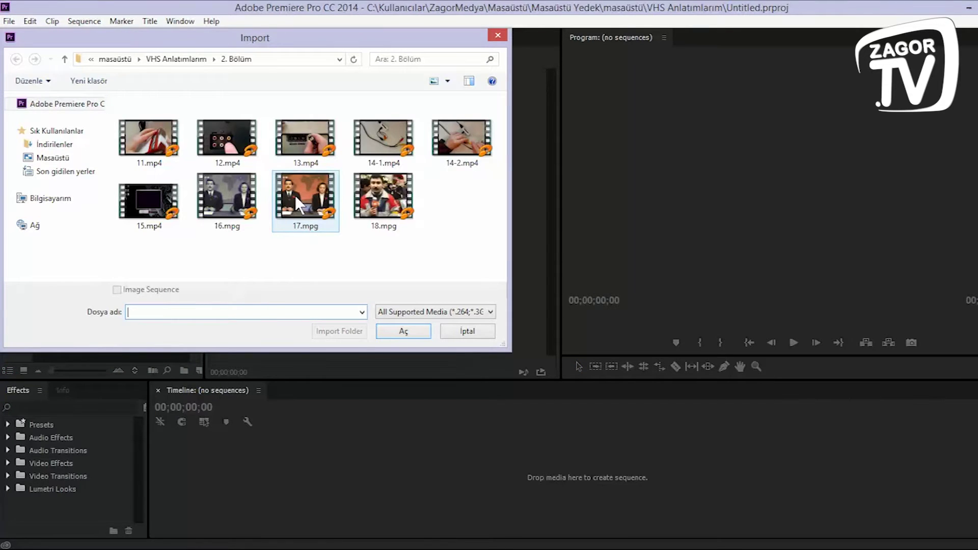
double_click(313, 194)
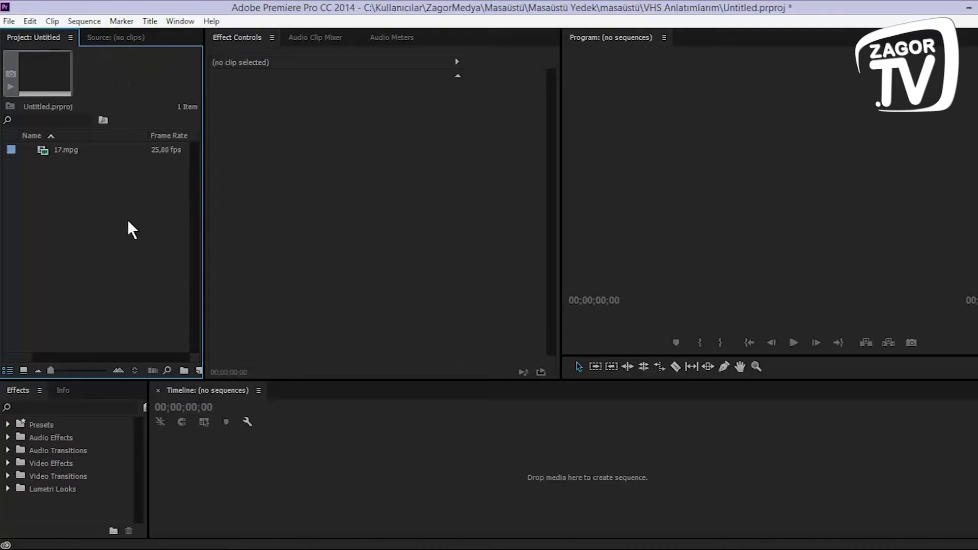
Step: Create Sequence 01 from the DV - PAL Widescreen 48kHz preset after reviewing its settings and tracks
left_click(9, 22)
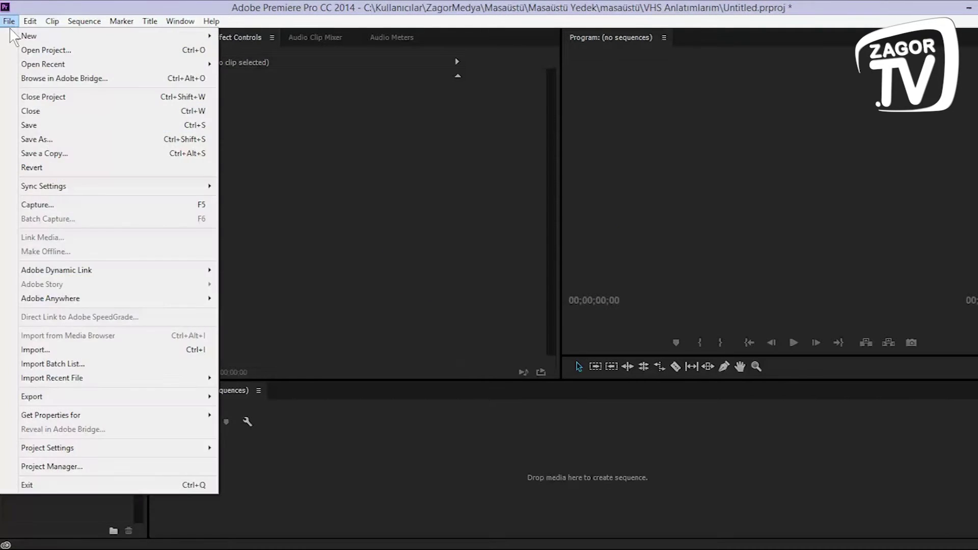
mouse_move(31, 36)
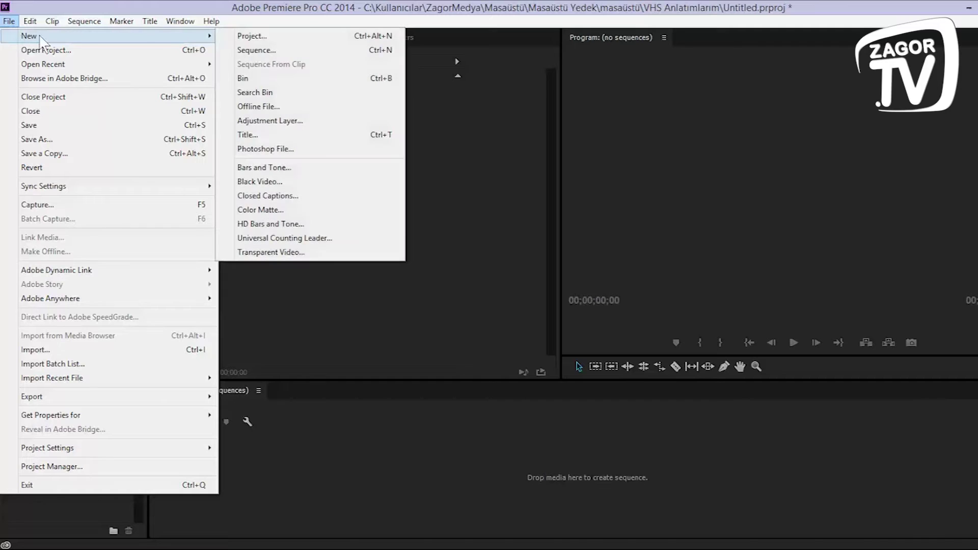
left_click(257, 50)
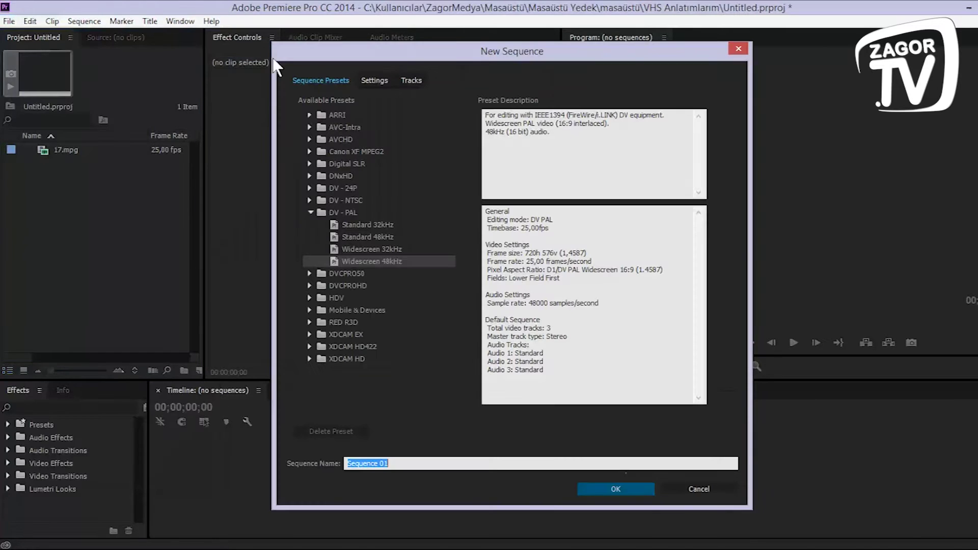
left_click(309, 213)
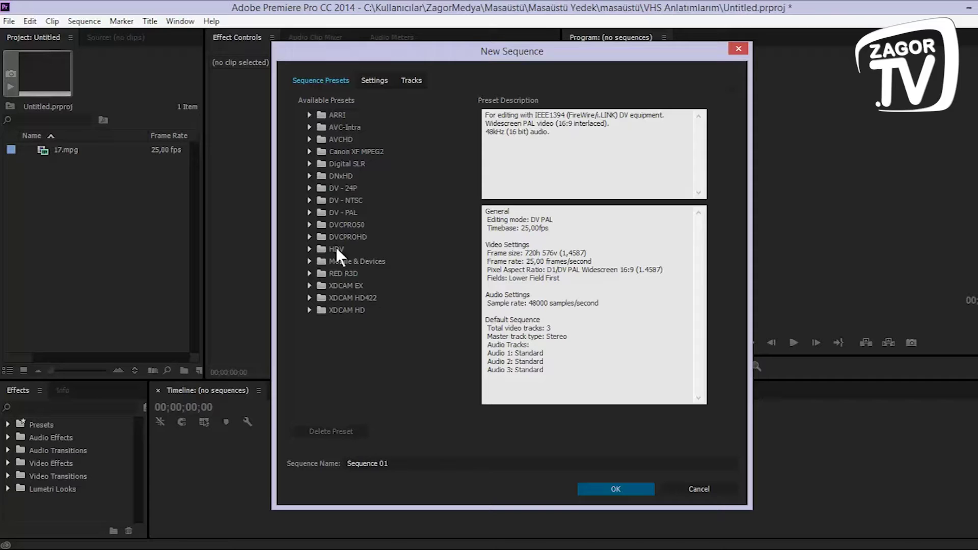
left_click(309, 213)
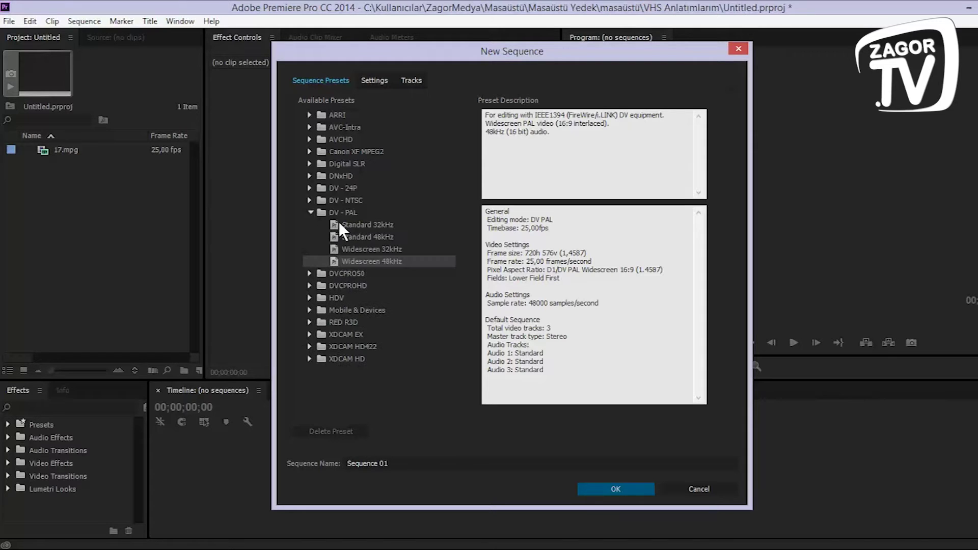
left_click_drag(360, 225, 378, 256)
left_click(373, 82)
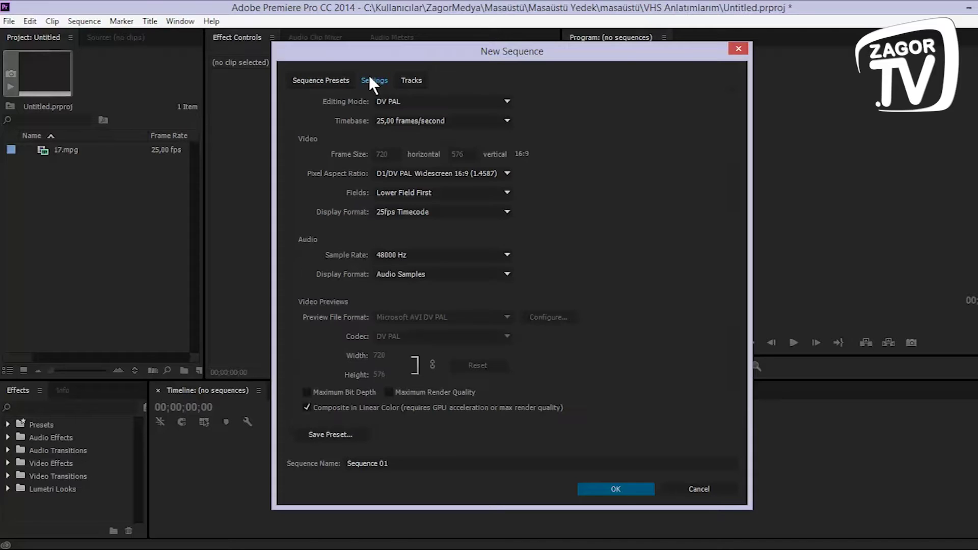
left_click(412, 82)
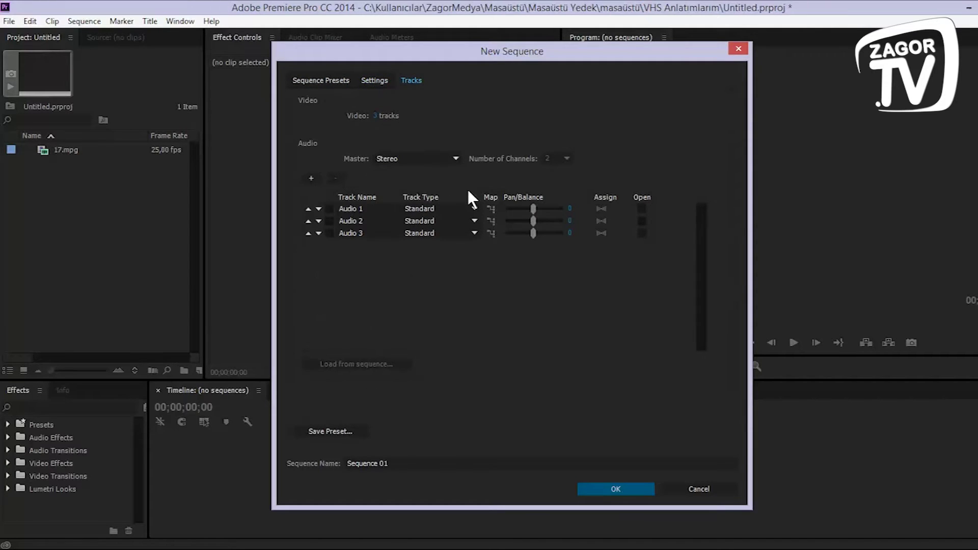
left_click(371, 80)
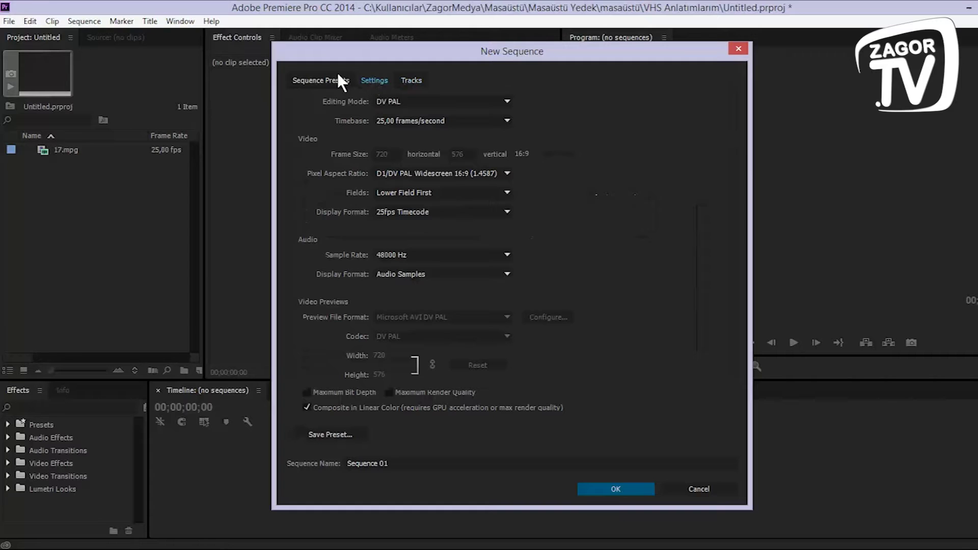
left_click(617, 487)
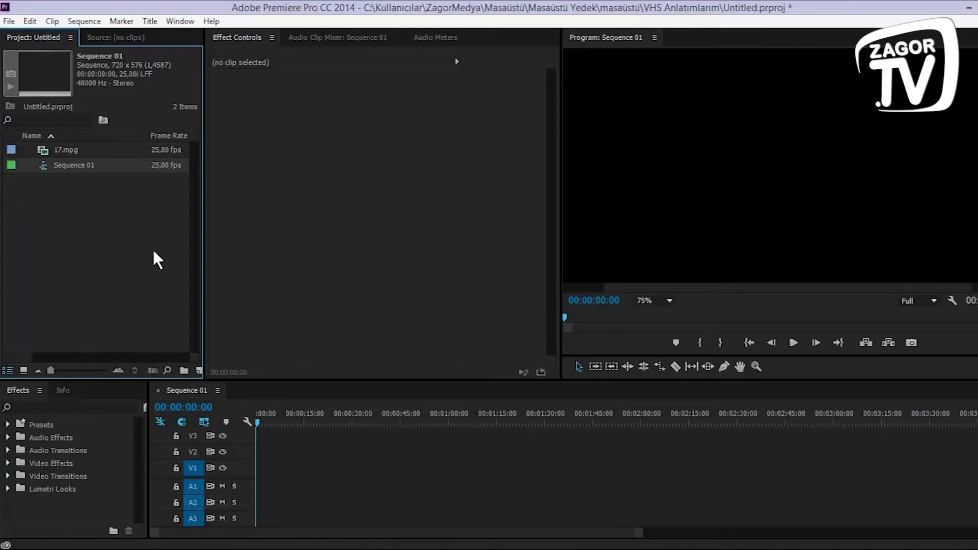
left_click(76, 180)
Step: Place 17.mpg on V1/A1 and change the sequence settings to match the clip
left_click_drag(66, 148, 252, 469)
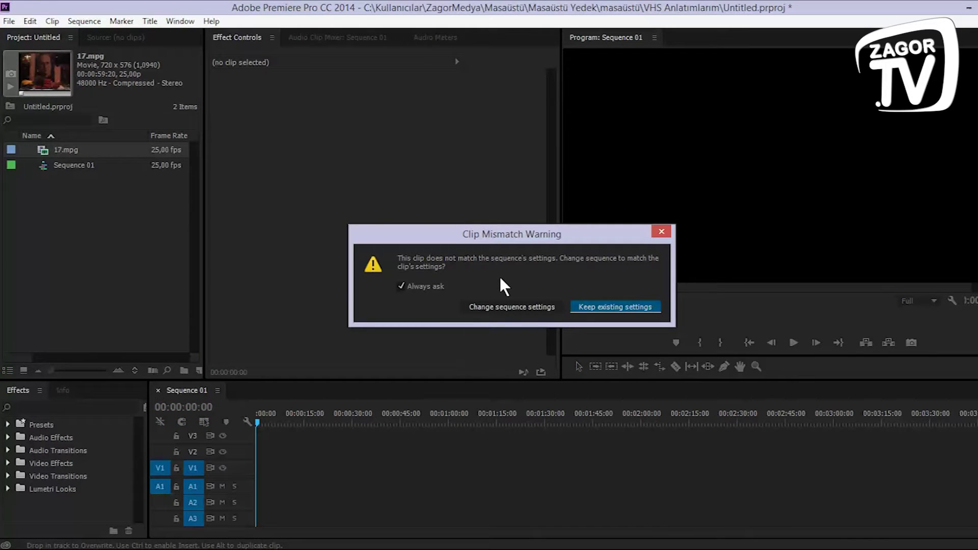
left_click(505, 304)
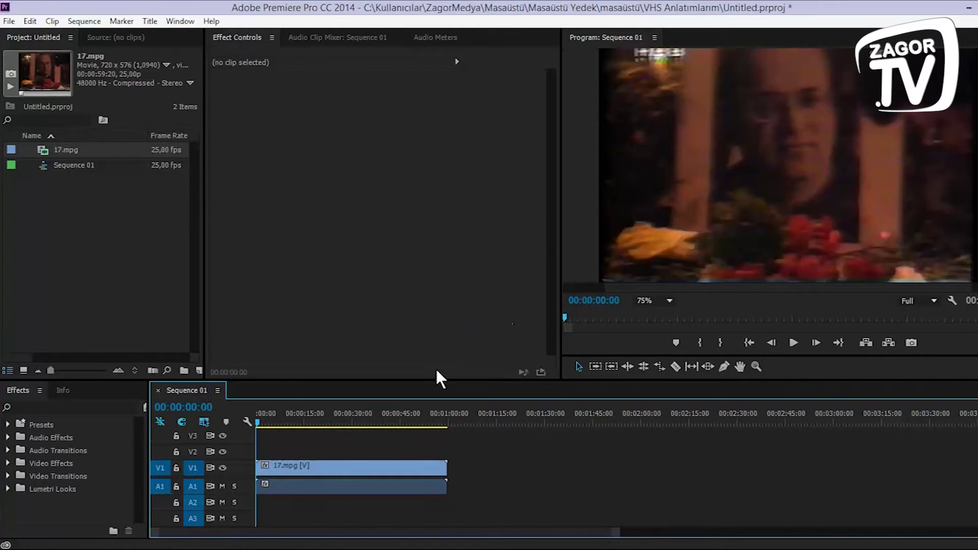
left_click_drag(284, 421, 301, 421)
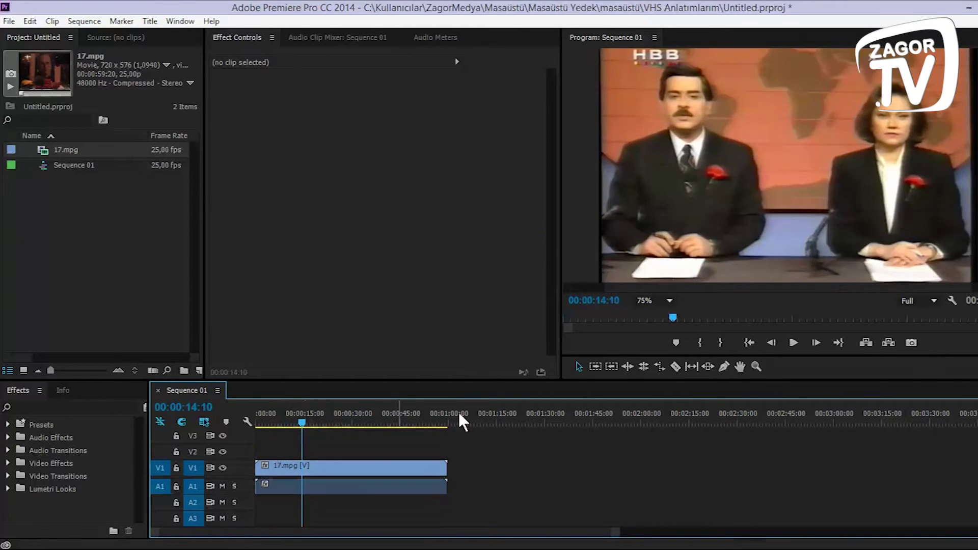
Step: Preview the footage up to 00:00:25:05 at Fit and 75% zoom, then select the clip
left_click(663, 301)
left_click(664, 315)
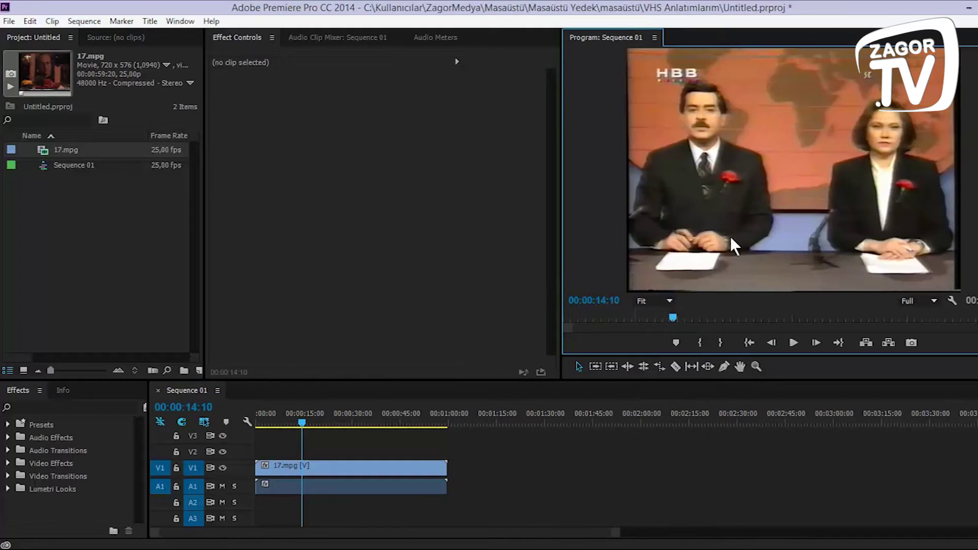
left_click_drag(301, 422, 339, 432)
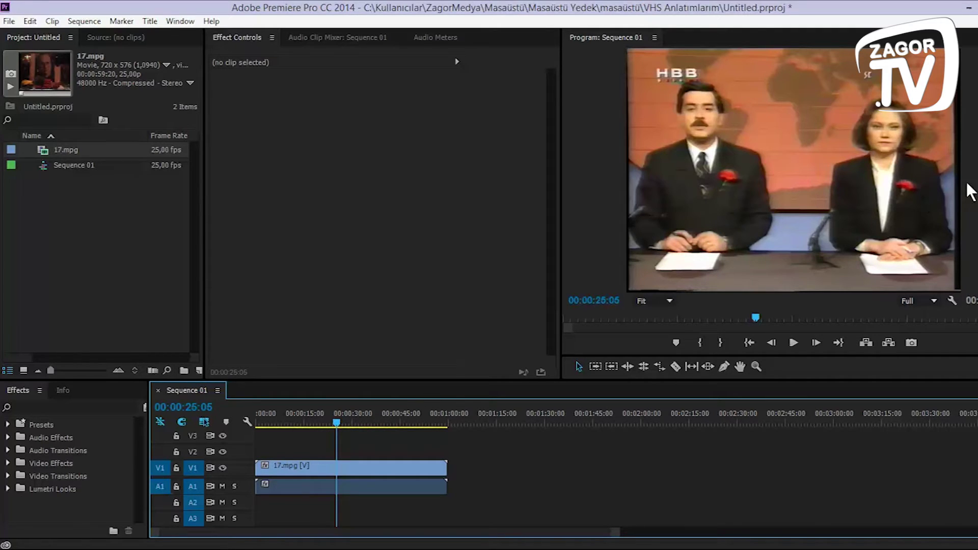
left_click(662, 306)
left_click(665, 377)
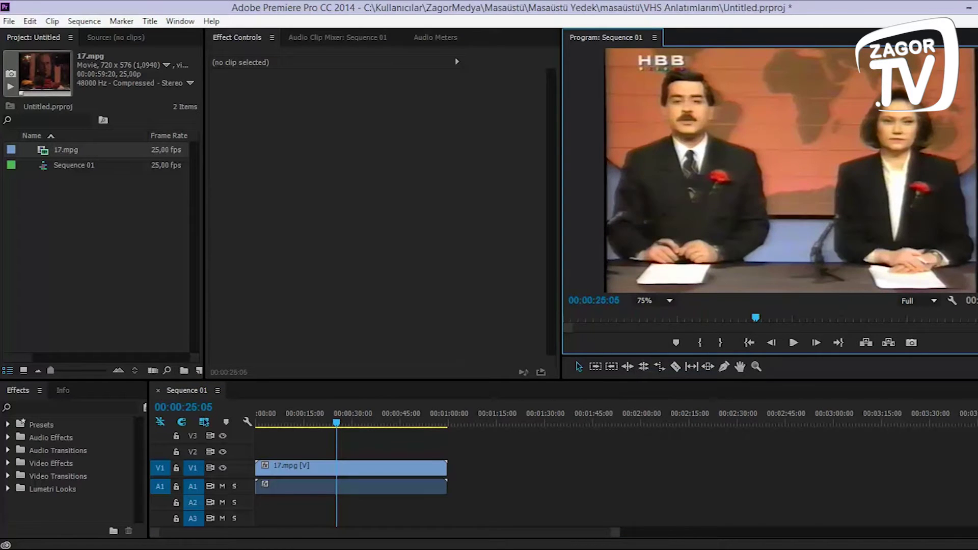
scroll(790, 170, "down", 2)
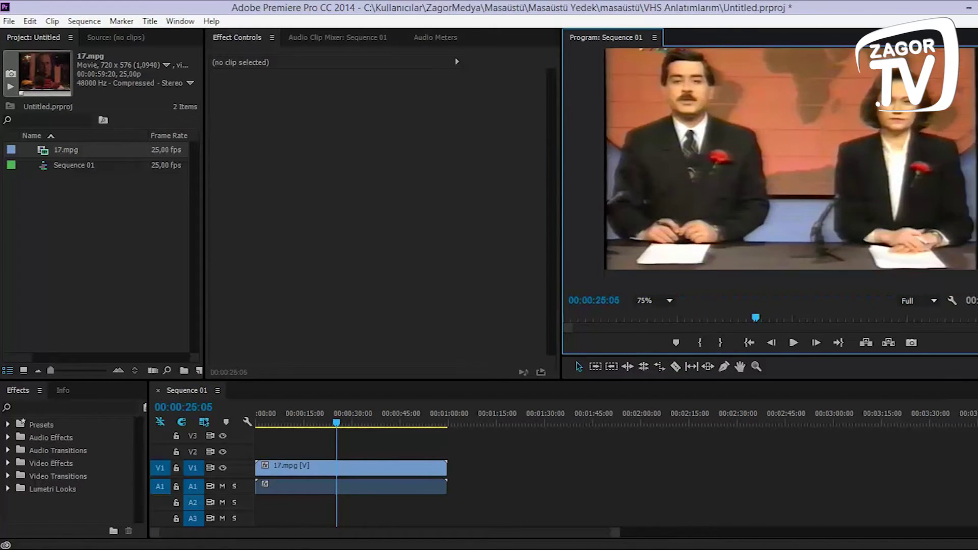
scroll(935, 153, "up", 3)
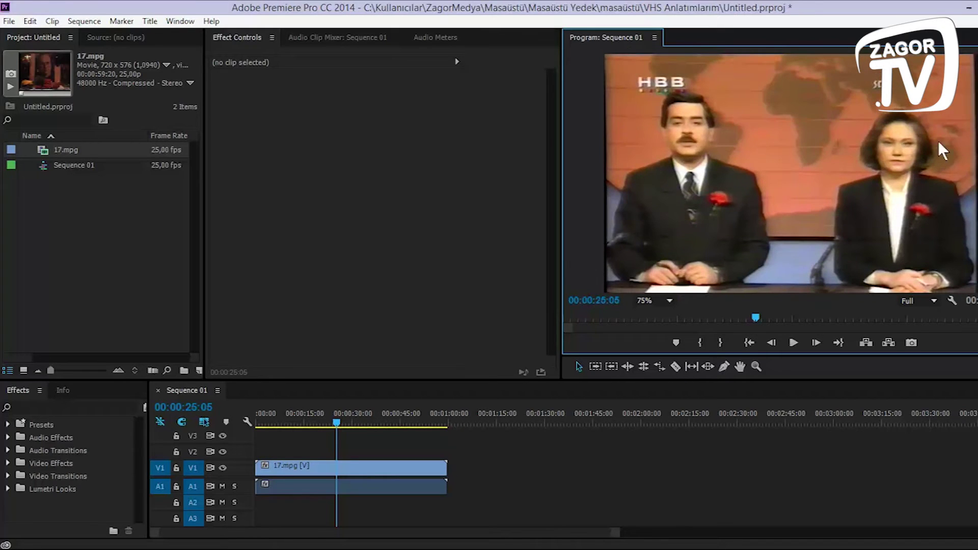
left_click(662, 302)
left_click(659, 315)
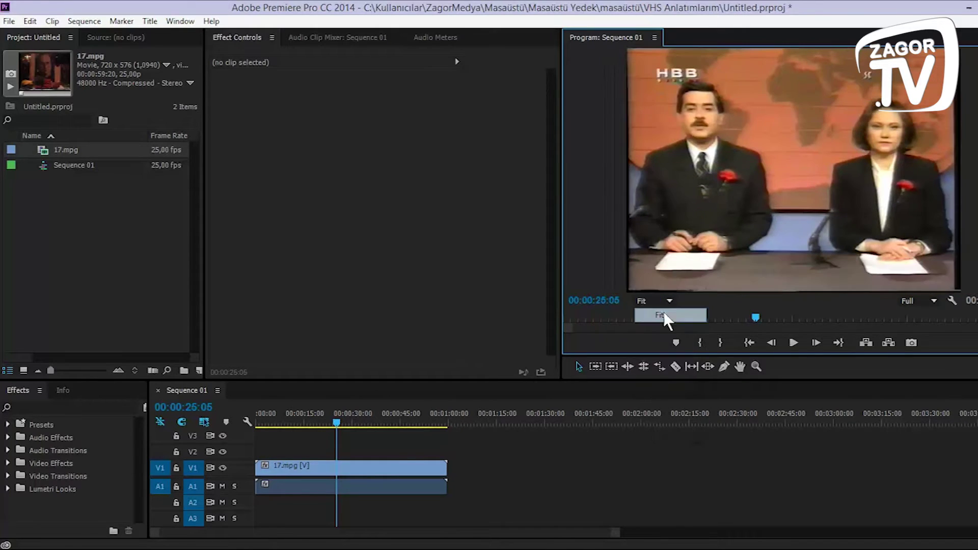
left_click(385, 478)
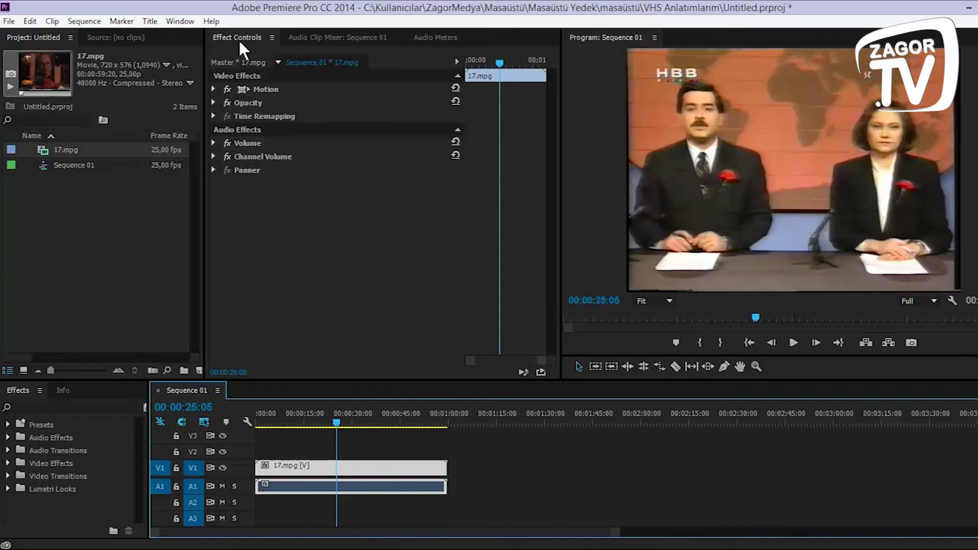
Step: Set the 17.mpg clip's Motion to Scale 103 and Position 363, 288
left_click(213, 89)
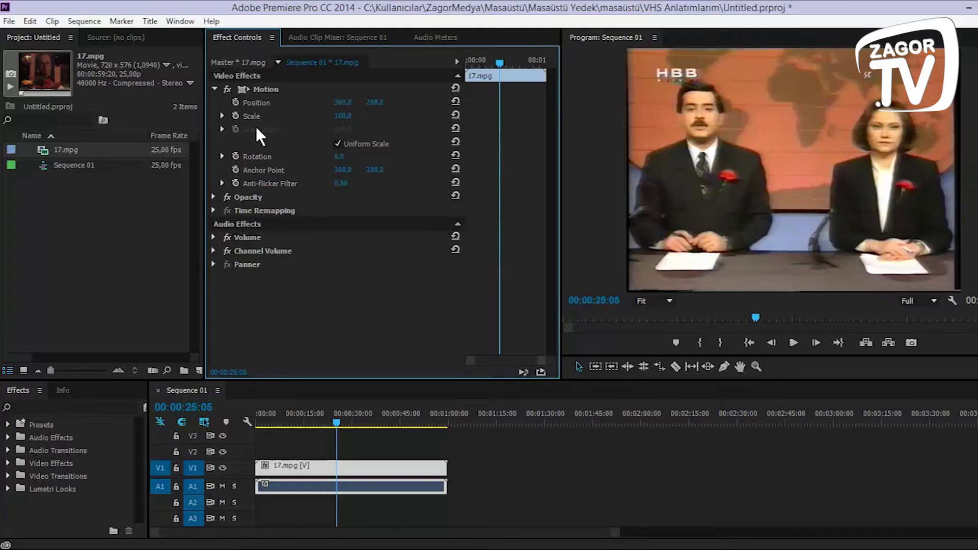
left_click_drag(340, 115, 345, 115)
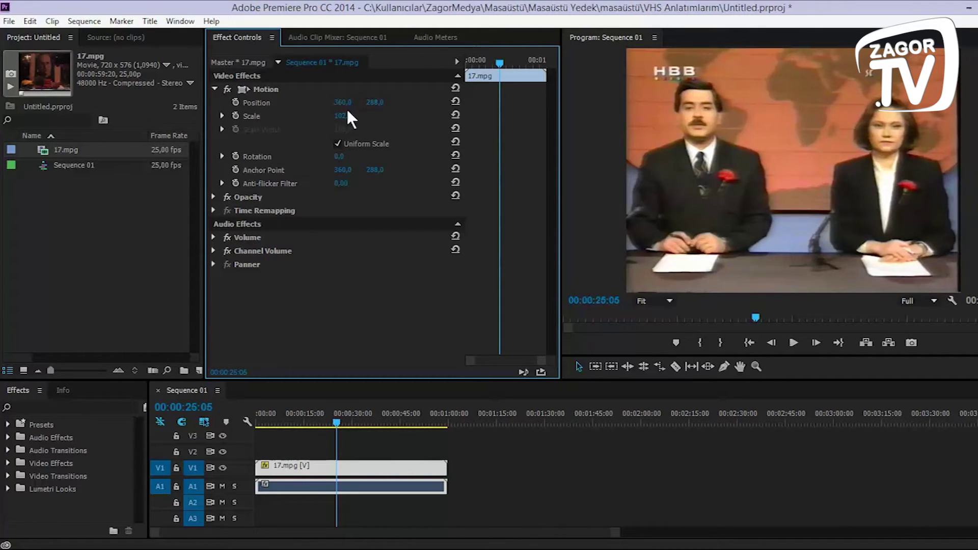
left_click_drag(342, 101, 353, 116)
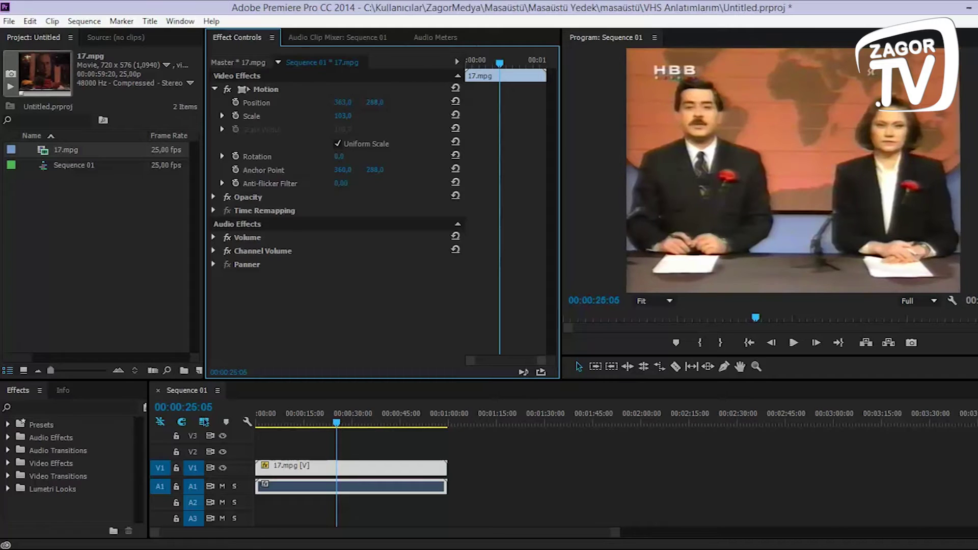
left_click(114, 239)
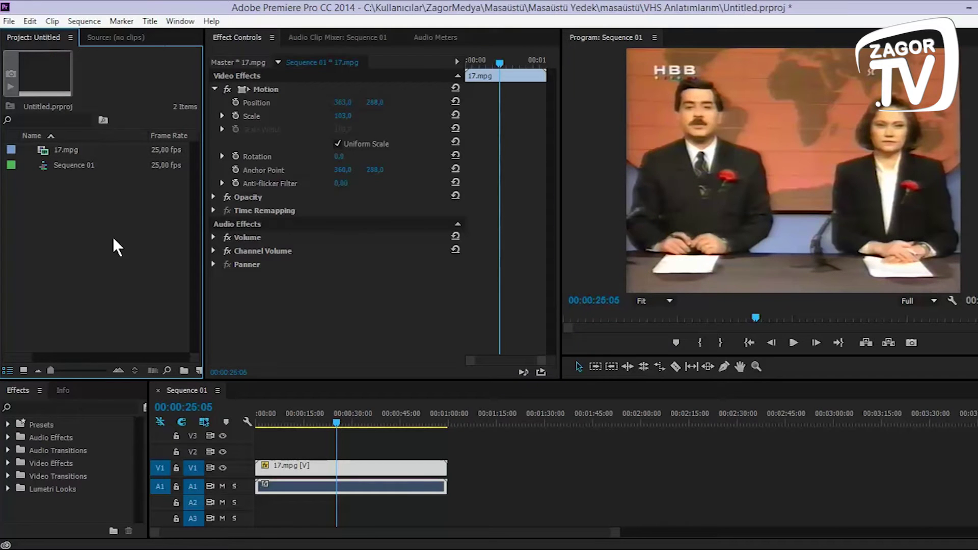
left_click(9, 22)
Step: Create Sequence 02 in Custom editing mode with a 520 × 570 frame size
mouse_move(39, 36)
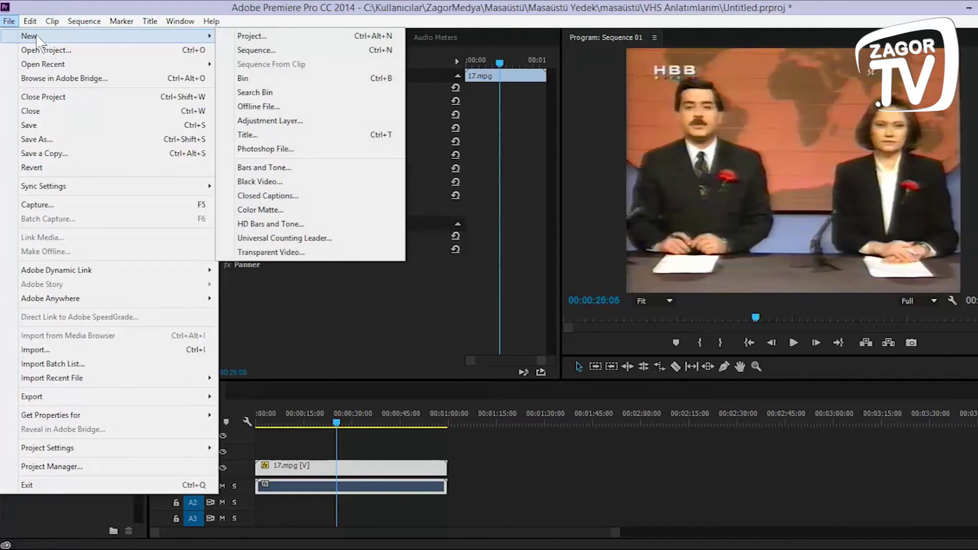
left_click(265, 50)
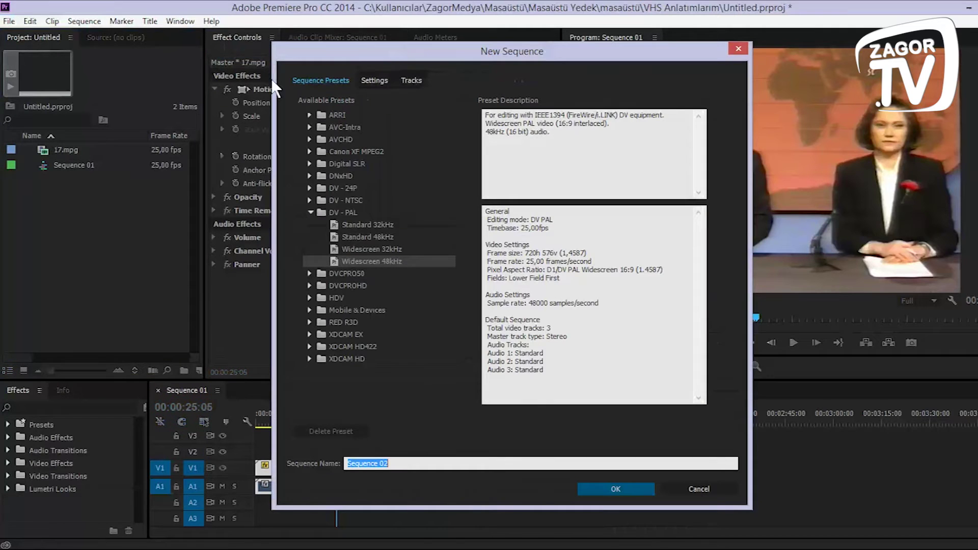
left_click(375, 81)
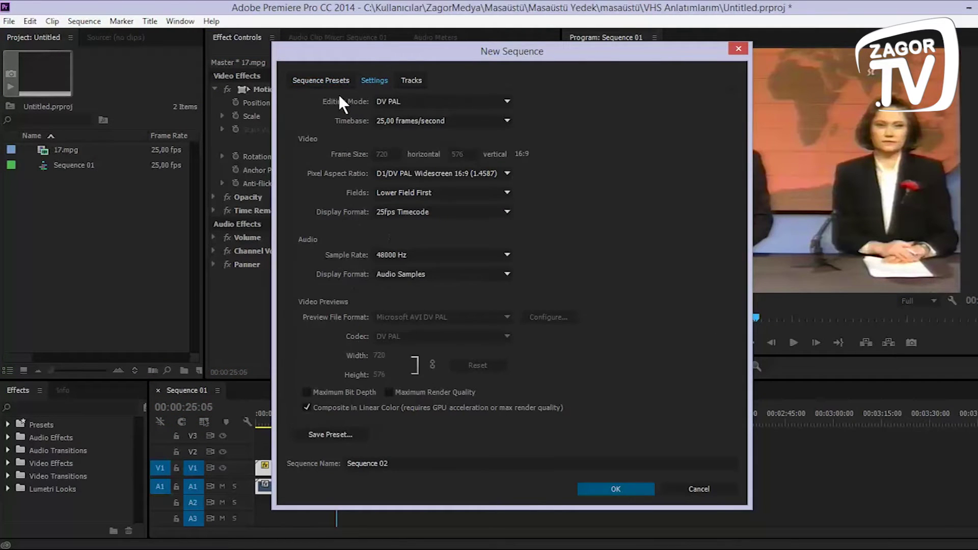
left_click(433, 101)
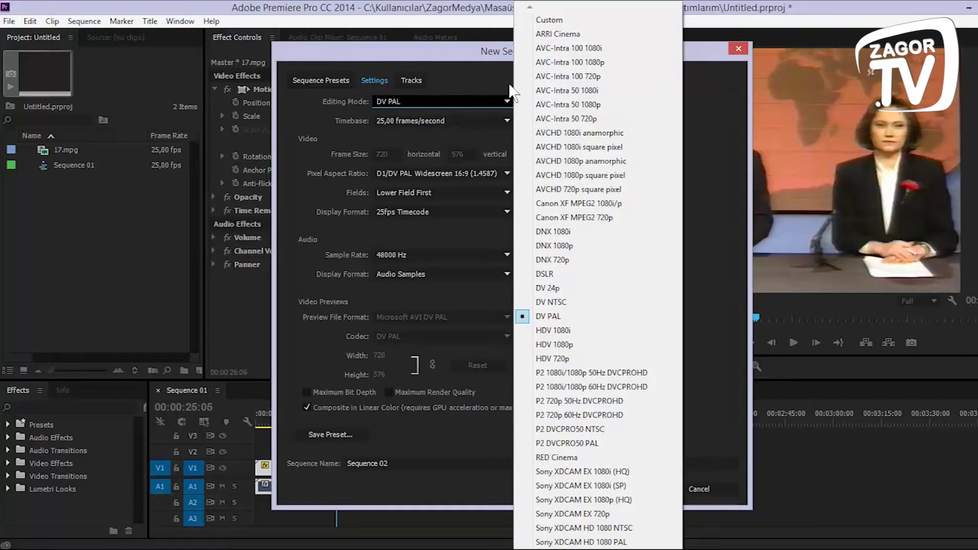
left_click(555, 21)
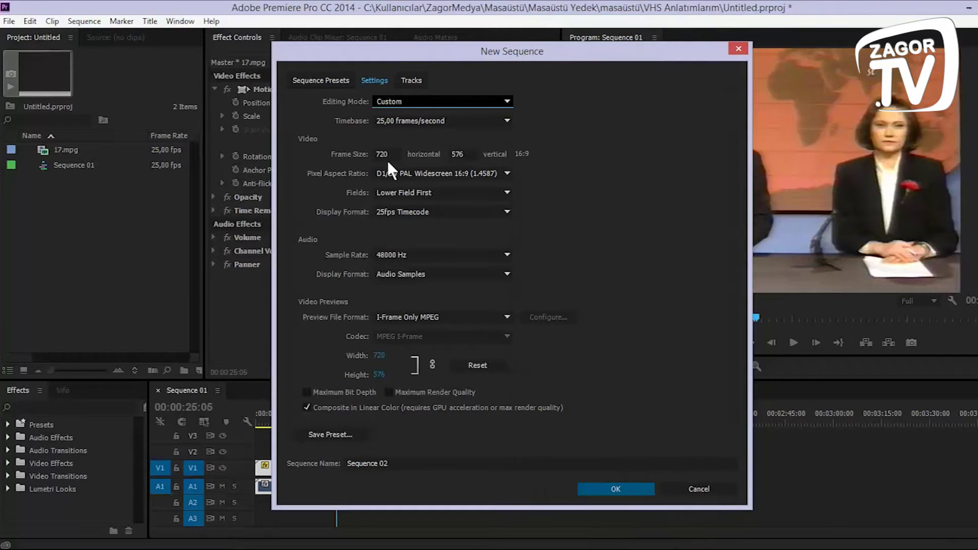
left_click(454, 156)
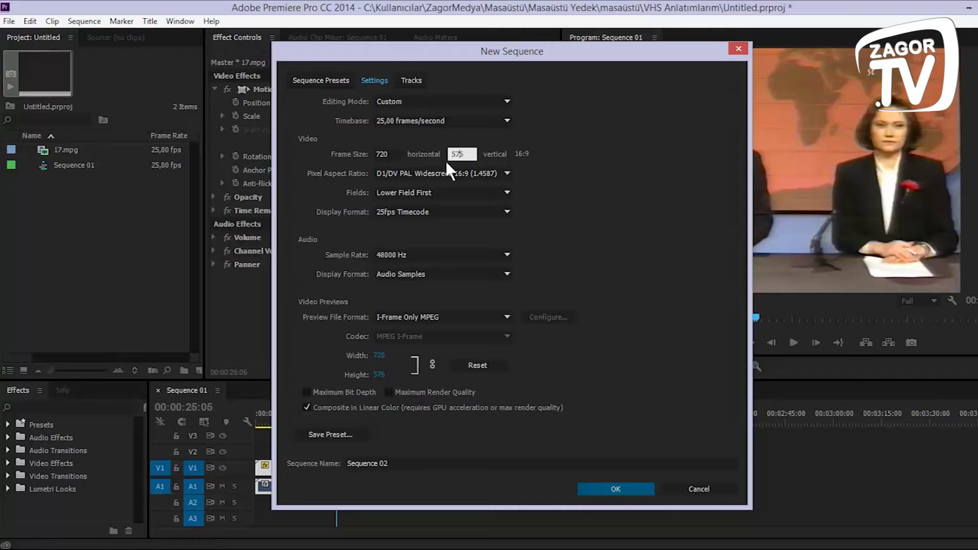
left_click(390, 154)
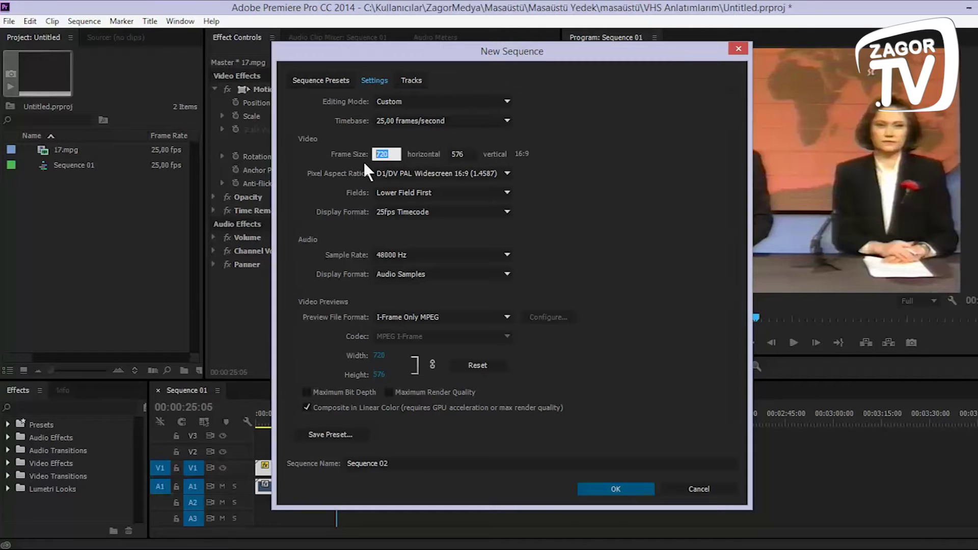
type("520")
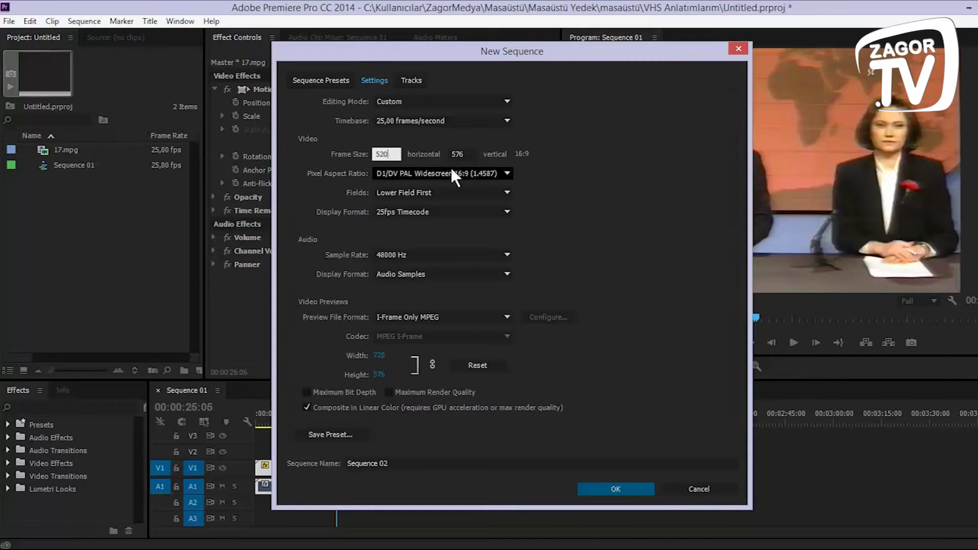
left_click(470, 152)
type("570")
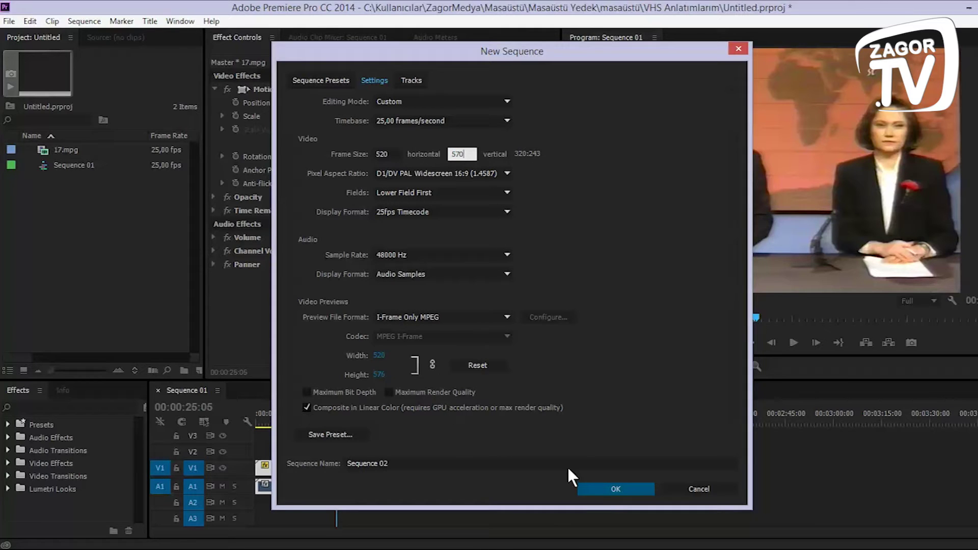
left_click(613, 489)
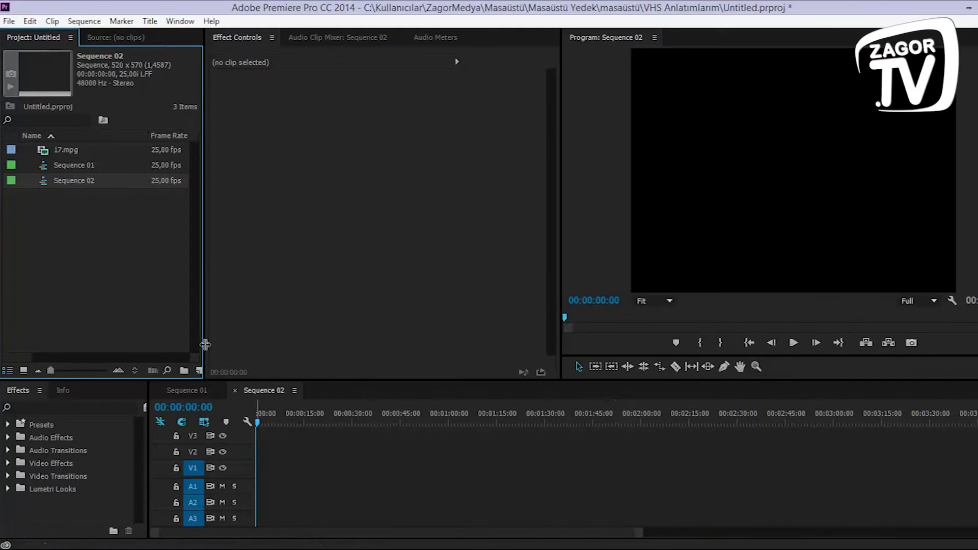
Step: Drop 17.mpg onto Sequence 02, keeping the sequence's existing frame settings
left_click(117, 257)
left_click_drag(66, 148, 257, 463)
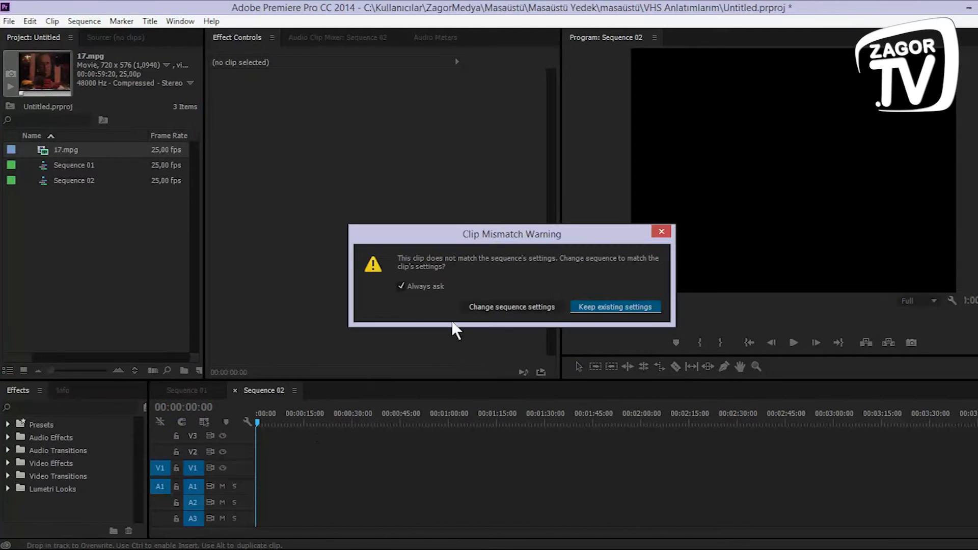
left_click(626, 306)
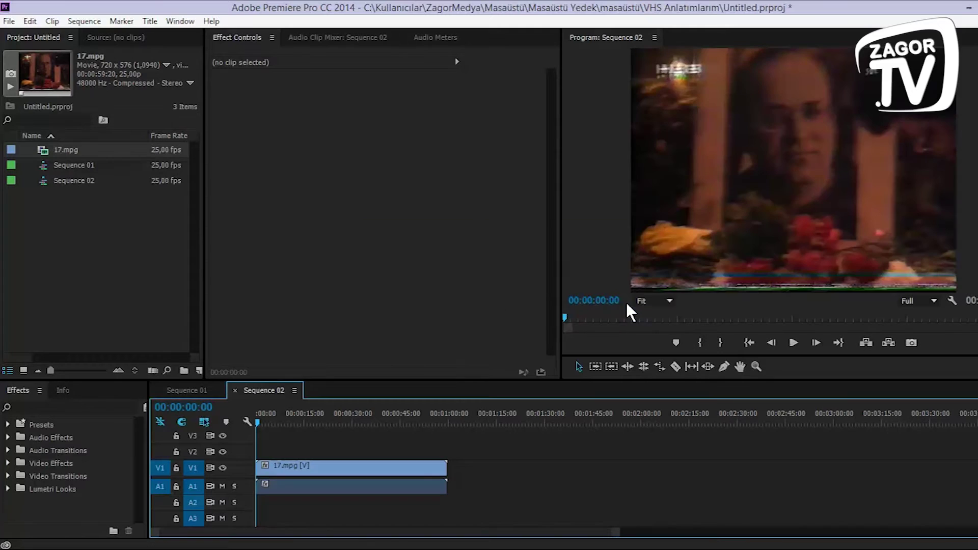
Step: Reposition the clip to 263, 289 in the Program monitor
left_click(296, 417)
left_click(726, 243)
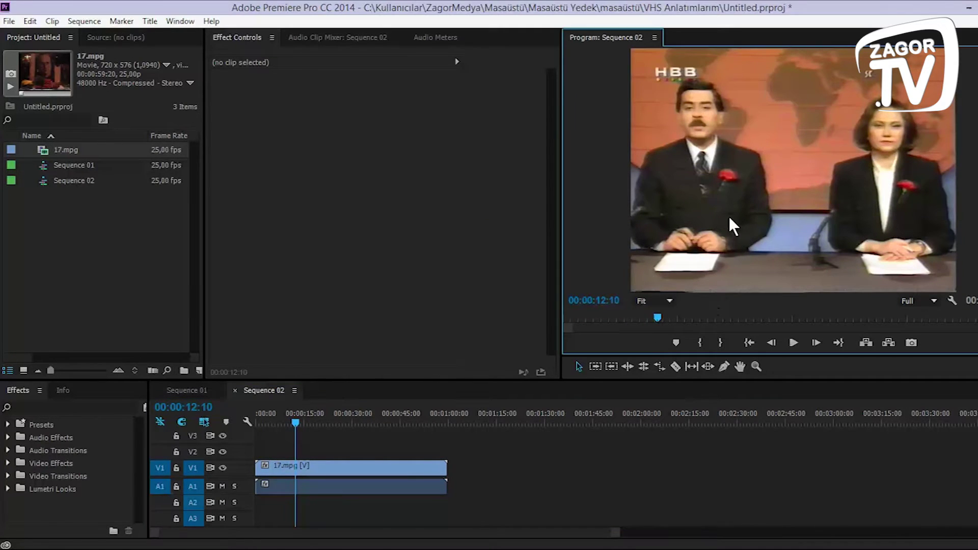
left_click(353, 469)
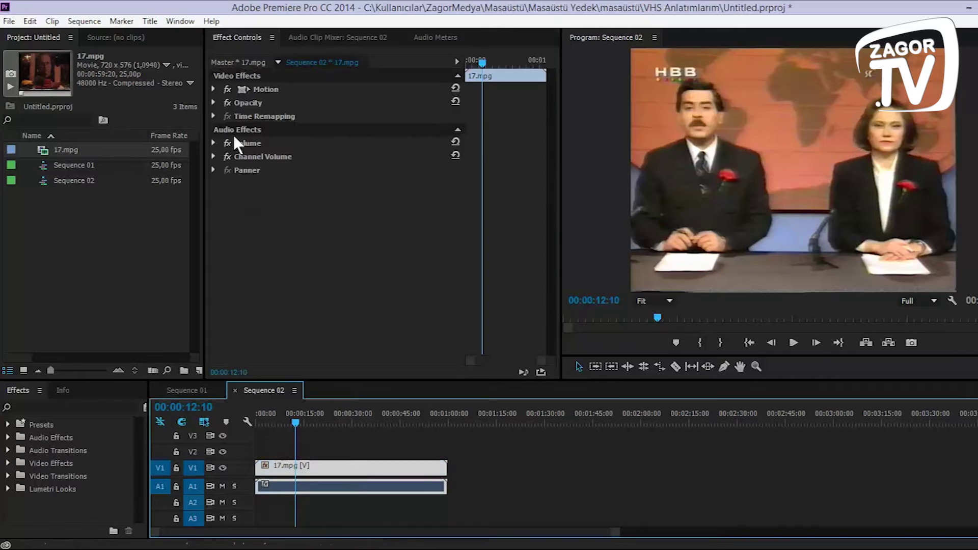
left_click(211, 86)
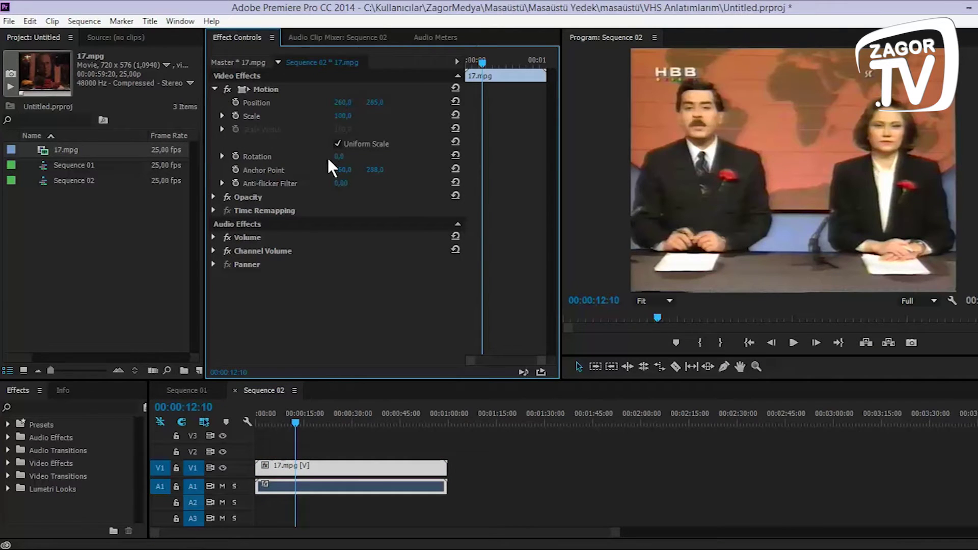
left_click_drag(646, 265, 648, 267)
left_click_drag(301, 416, 266, 420)
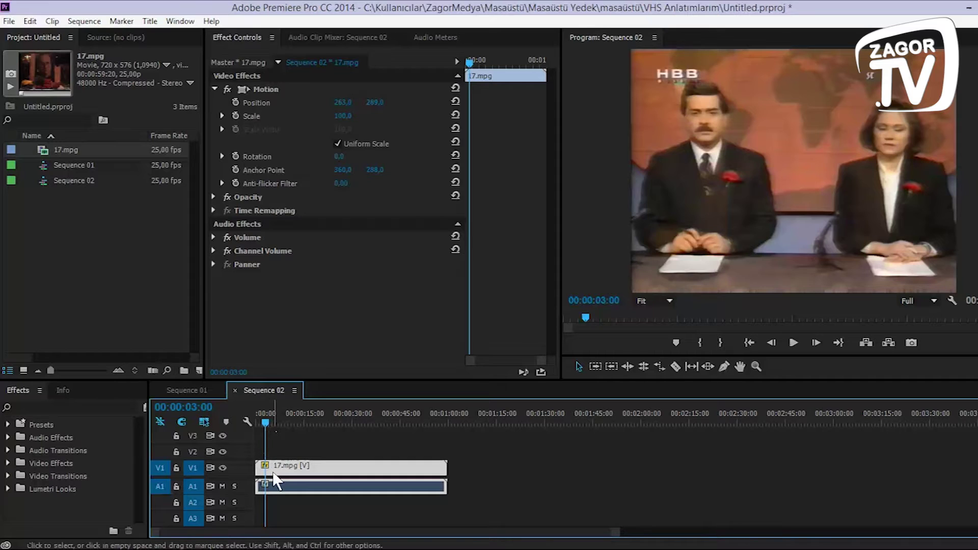
Step: Razor the clip at 00:00:03:00 and clear the opening three-second piece
left_click(674, 366)
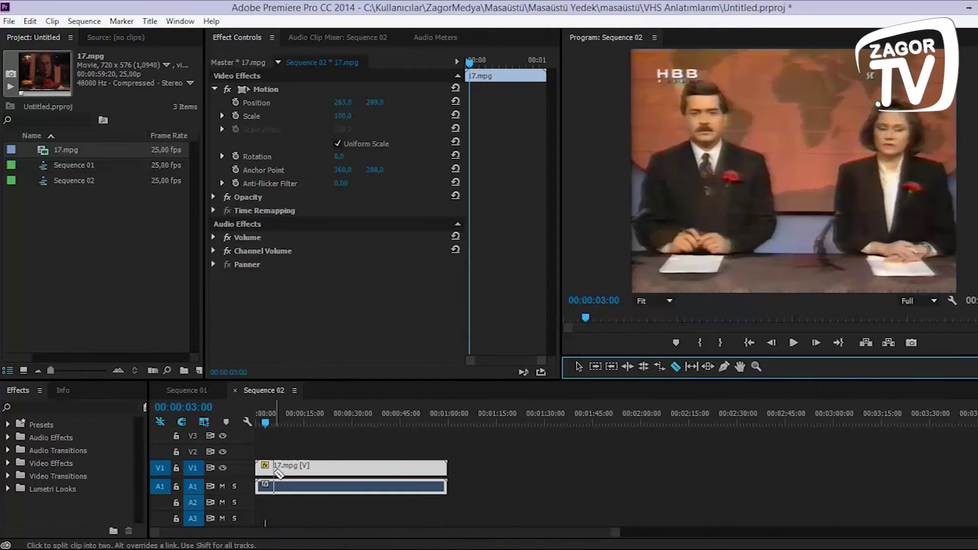
left_click(267, 466)
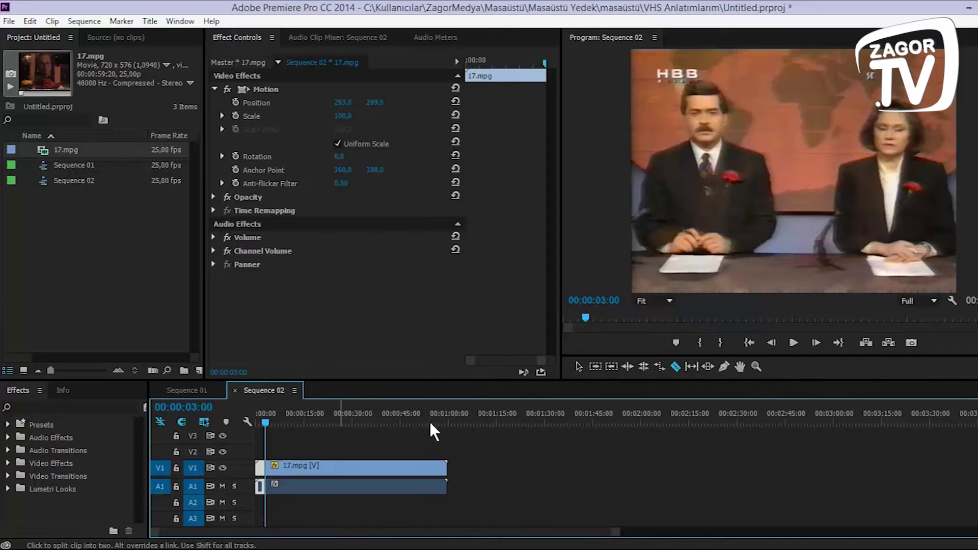
left_click(579, 367)
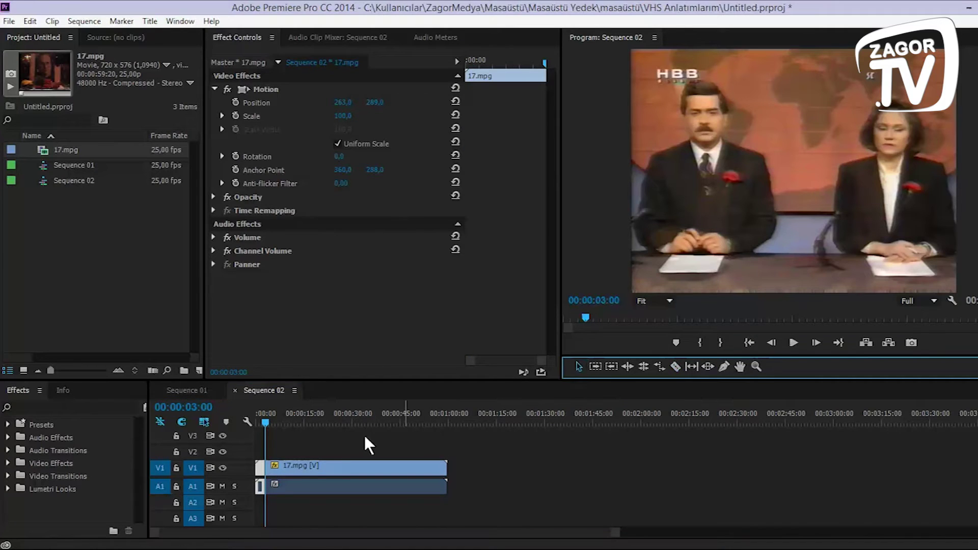
left_click(261, 466)
right_click(260, 466)
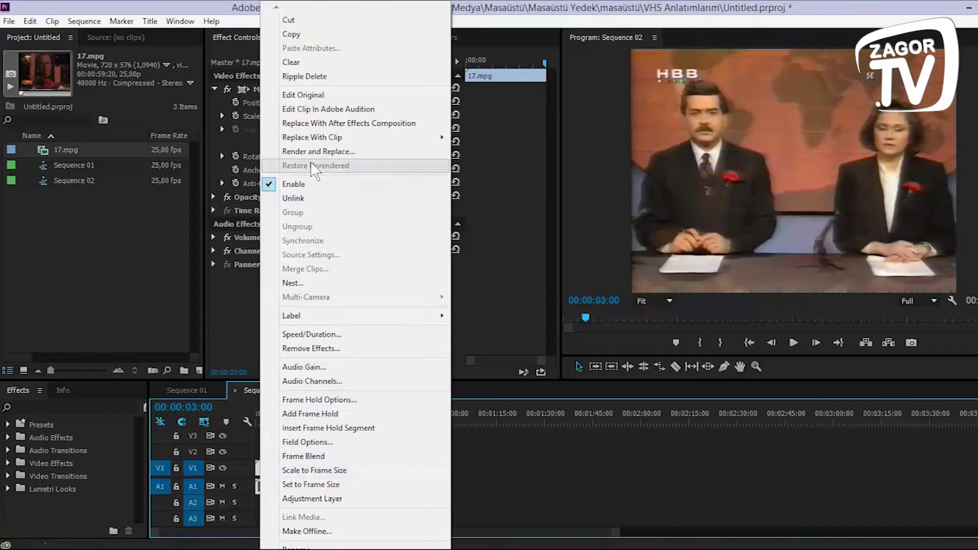
left_click(309, 62)
Step: Move the remaining clip to start at 00:00 and play from 00:00:08:10
left_click_drag(340, 469, 329, 470)
left_click(273, 424)
mouse_move(273, 424)
left_mouse_down()
mouse_move(253, 425)
mouse_move(282, 423)
left_mouse_up()
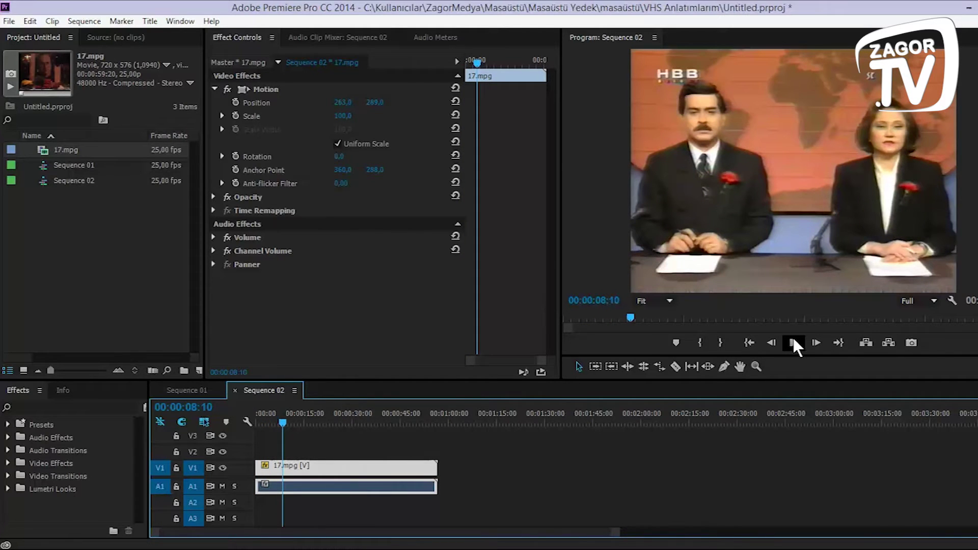
left_click(793, 340)
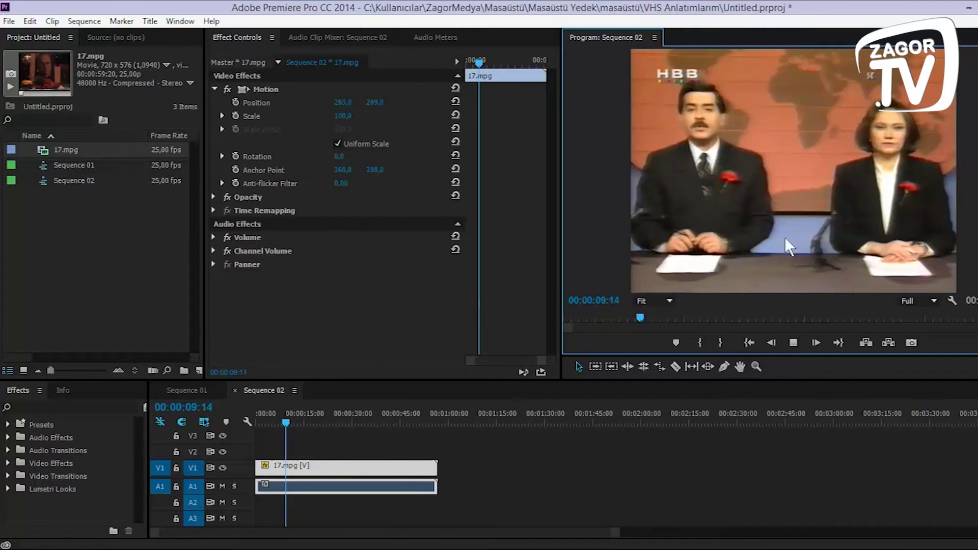
Step: Expand the clip's Volume effect to check its 6.0 dB level, previewing playback
left_click(796, 338)
left_click(371, 474)
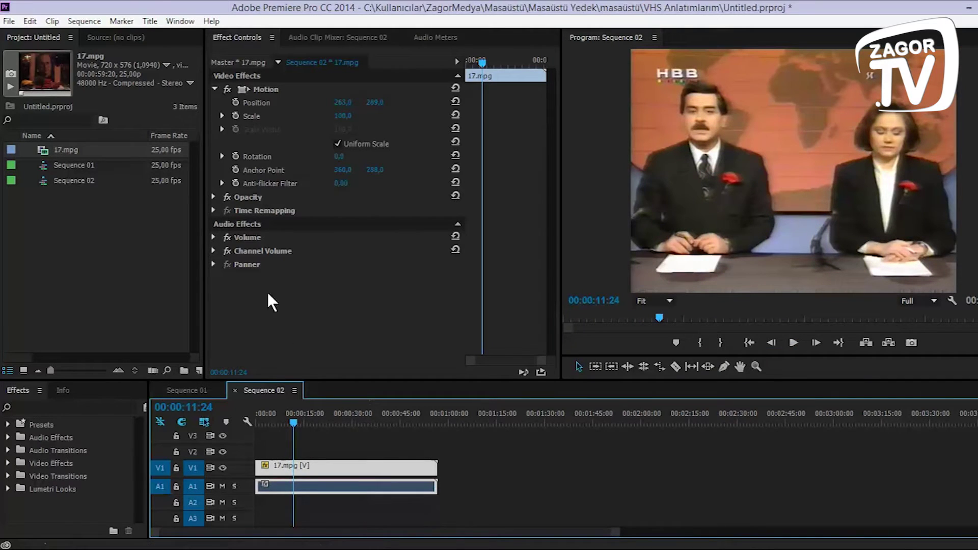
left_click(211, 237)
left_click(213, 238)
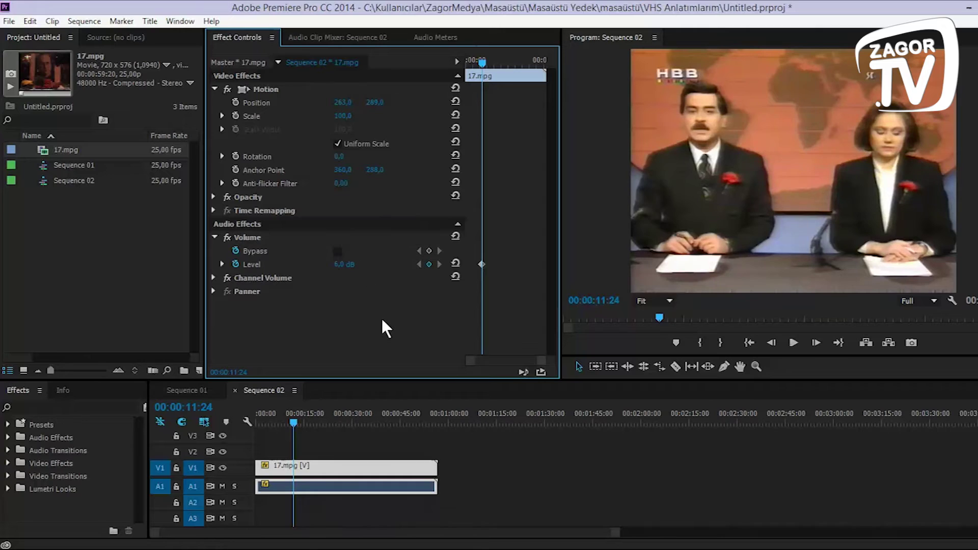
left_click(793, 342)
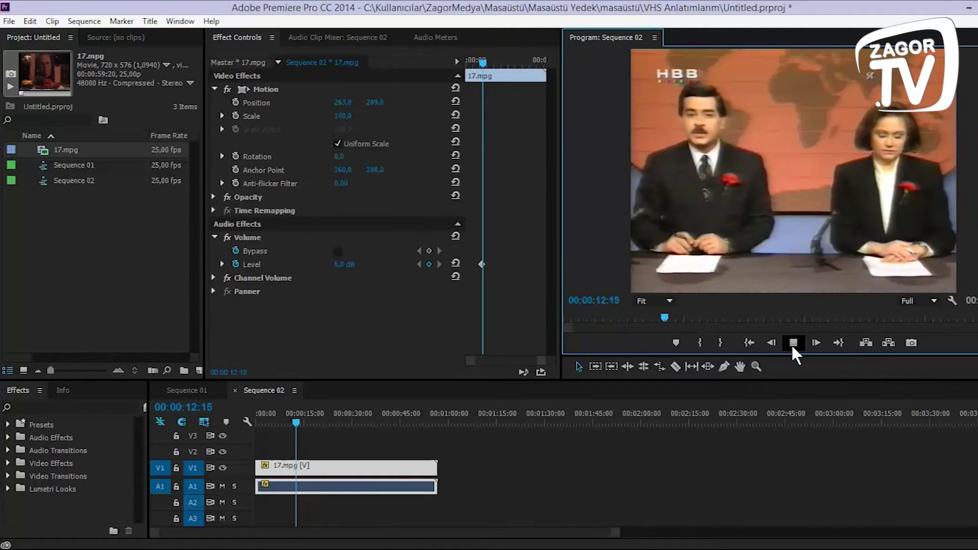
left_click(793, 341)
left_click(428, 338)
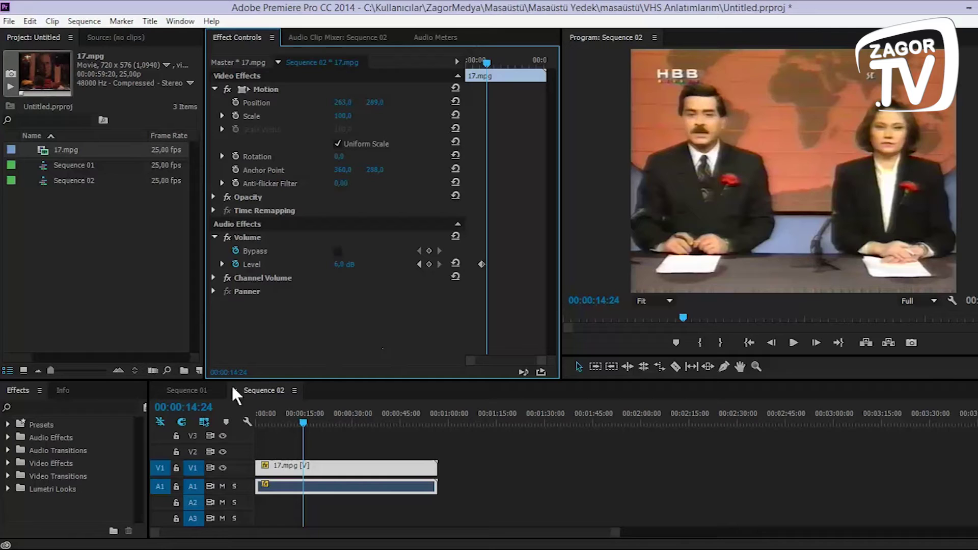
left_click(104, 408)
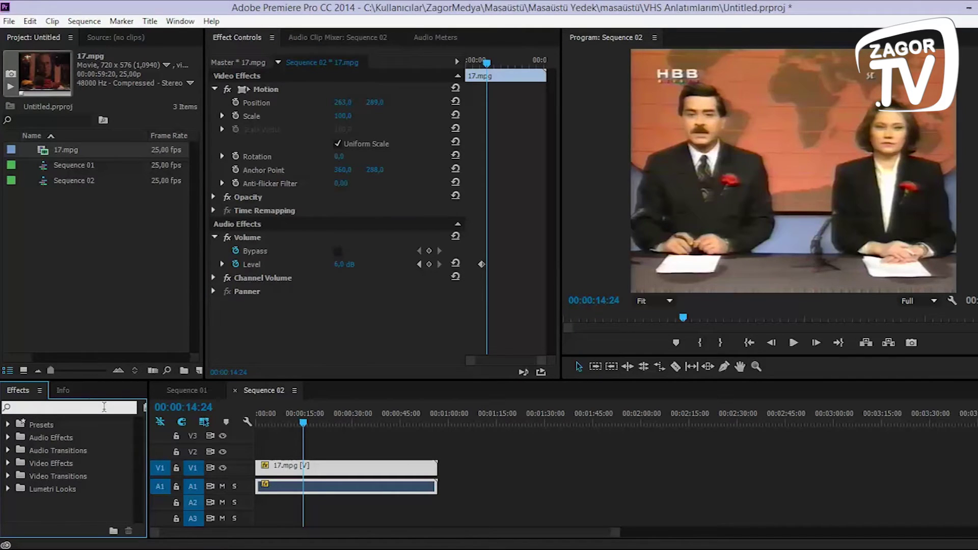
type("volum")
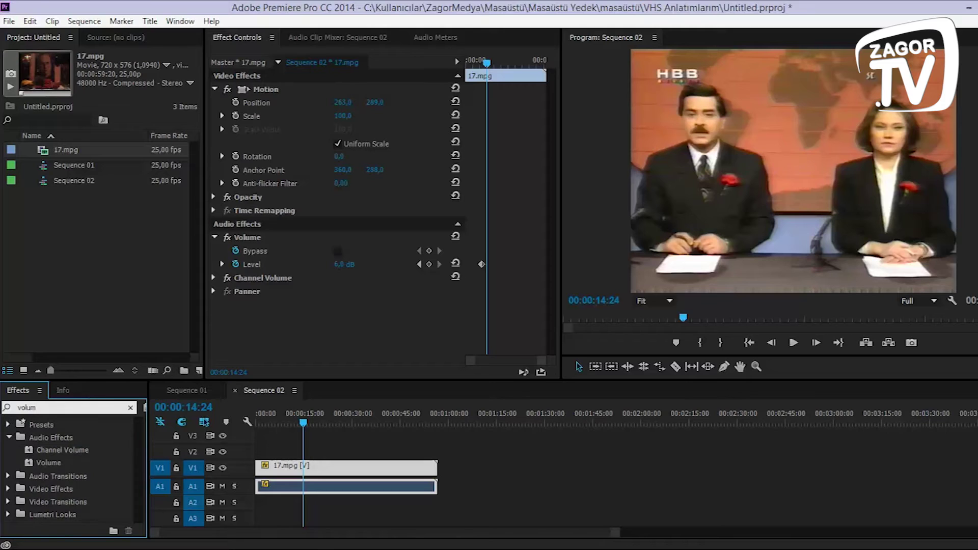
left_click_drag(44, 463, 332, 485)
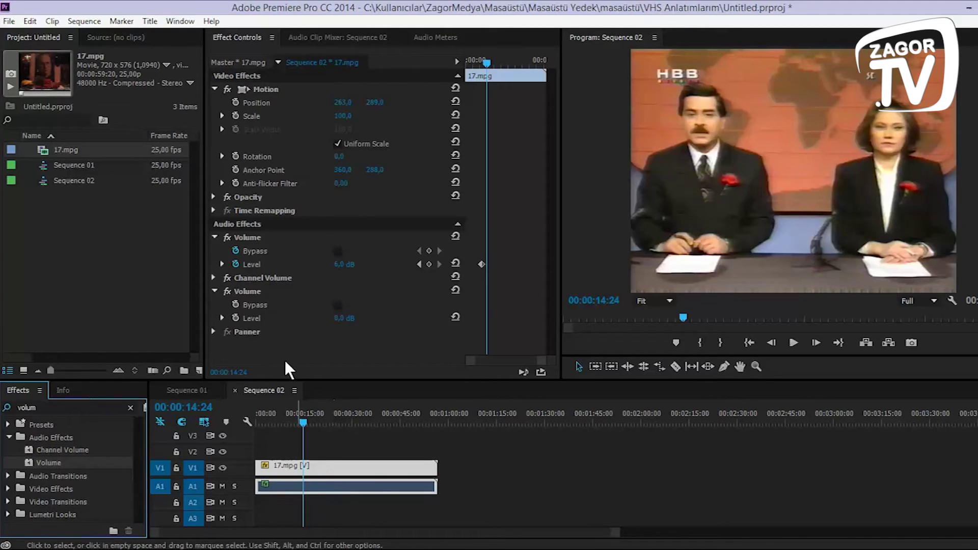
left_click_drag(339, 320, 367, 320)
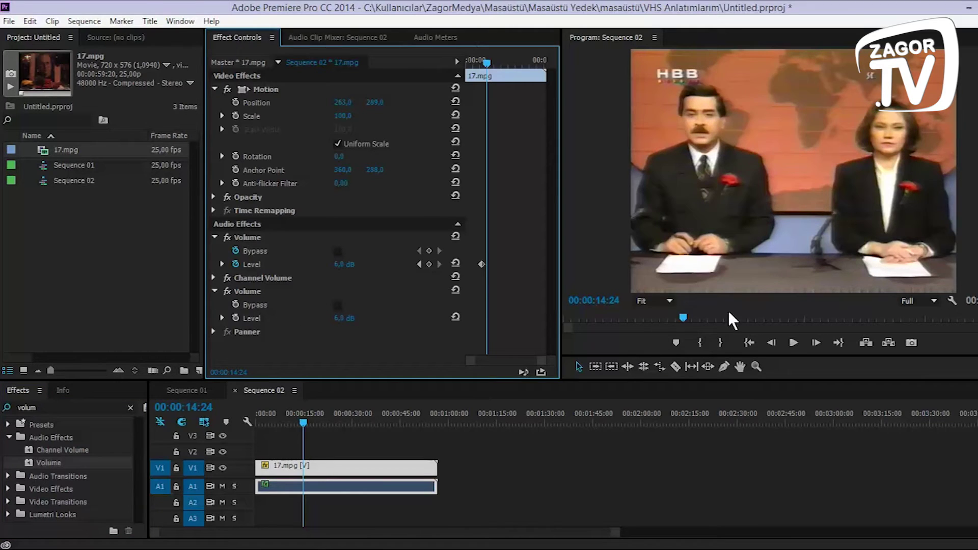
left_click(795, 341)
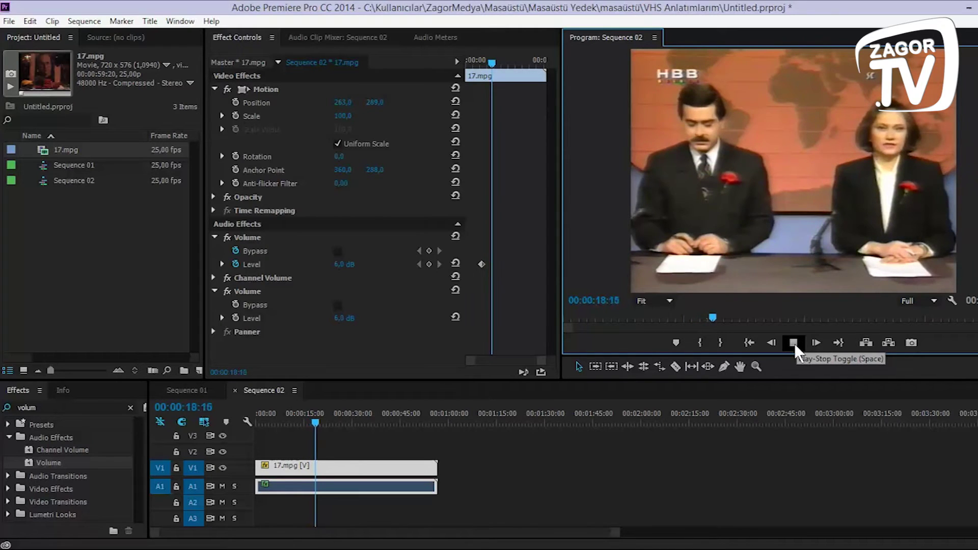
left_click(795, 342)
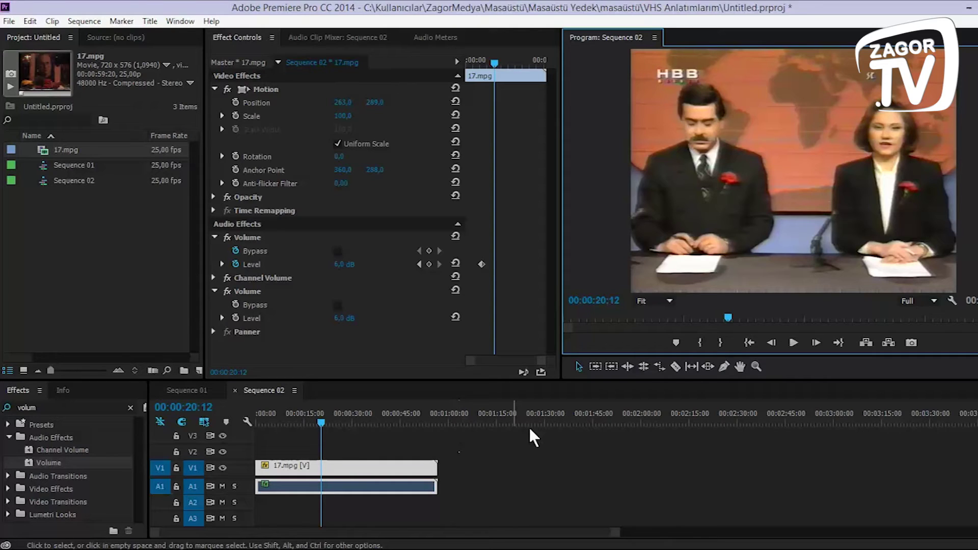
left_click(794, 340)
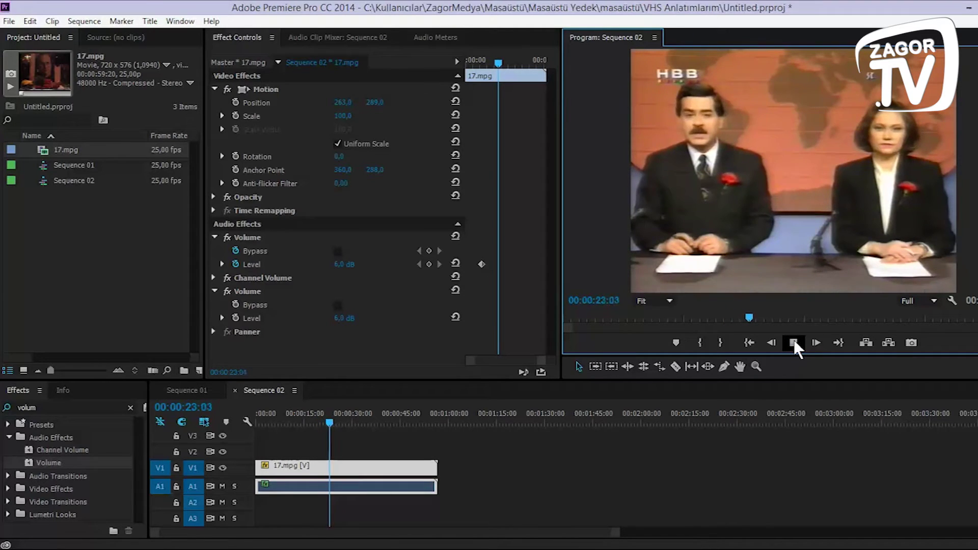
left_click(793, 341)
left_click(363, 469)
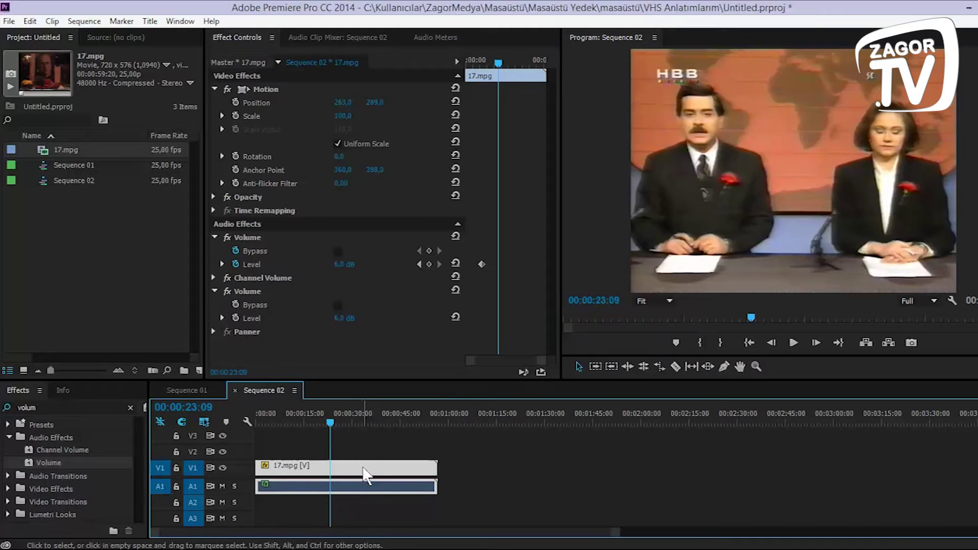
Step: Search 'den' in Effects and apply DeNoiser to the A1 audio clip
left_click(129, 407)
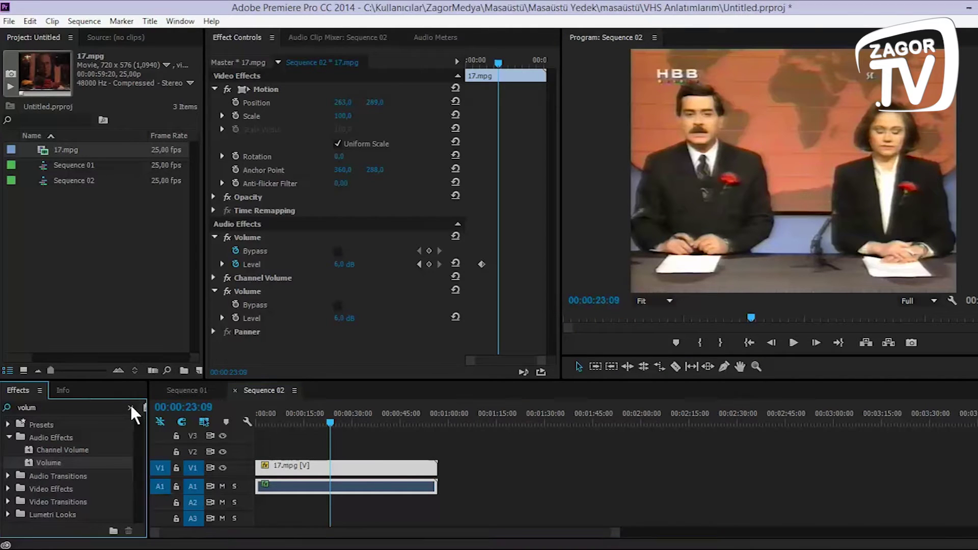
left_click(39, 408)
type("den")
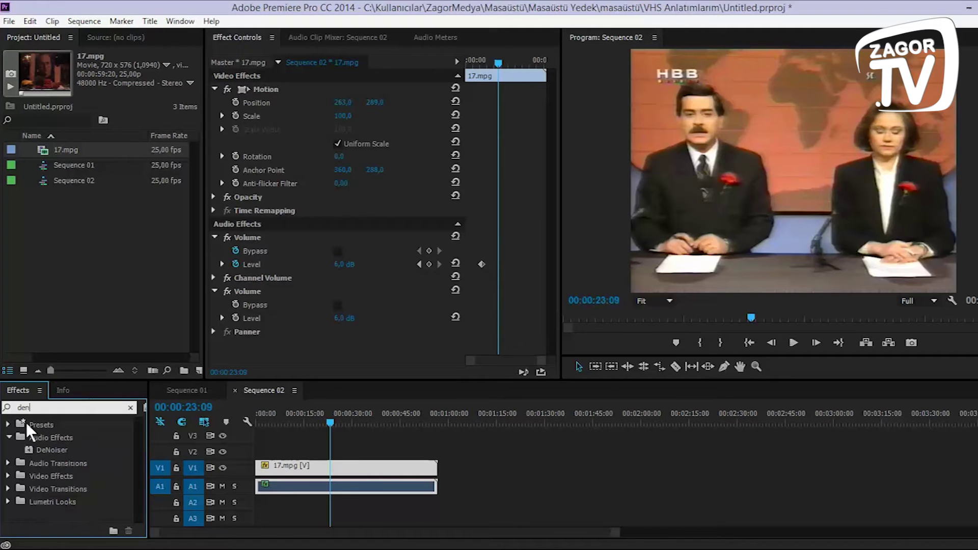
left_click_drag(49, 449, 352, 486)
scroll(546, 255, "down", 2)
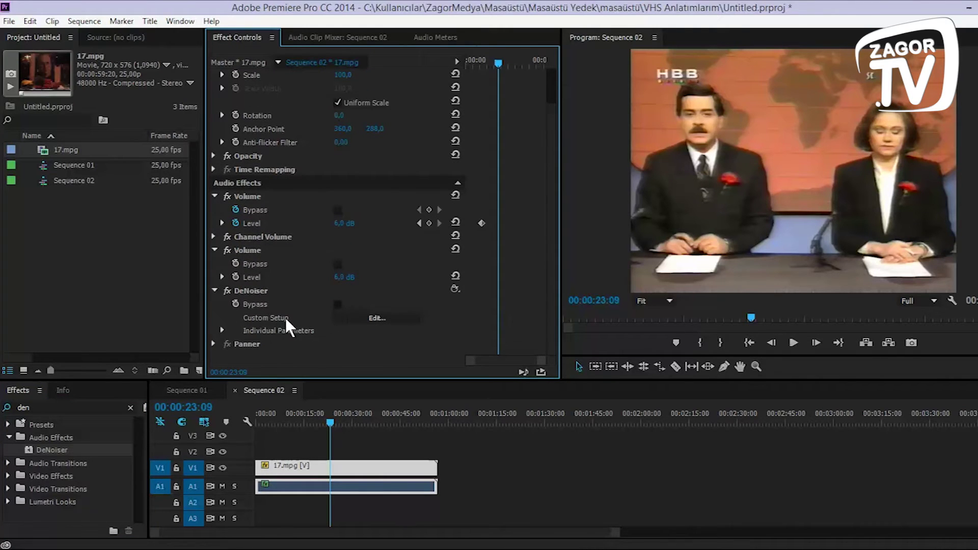
Step: Play the clip and set DeNoiser's Offset to 10 dB and Reduction to about -10 dB
left_click(378, 316)
left_click_drag(530, 179, 464, 182)
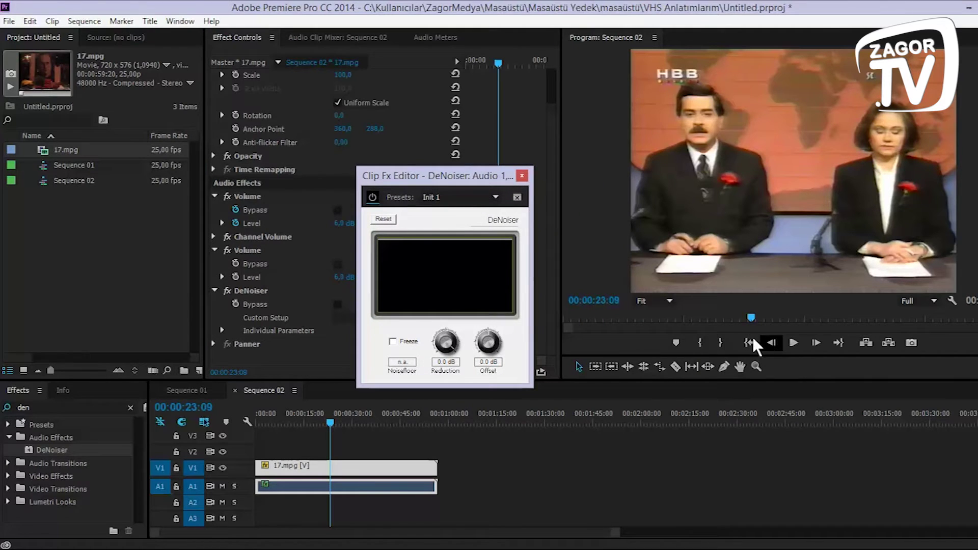
left_click_drag(332, 423, 315, 421)
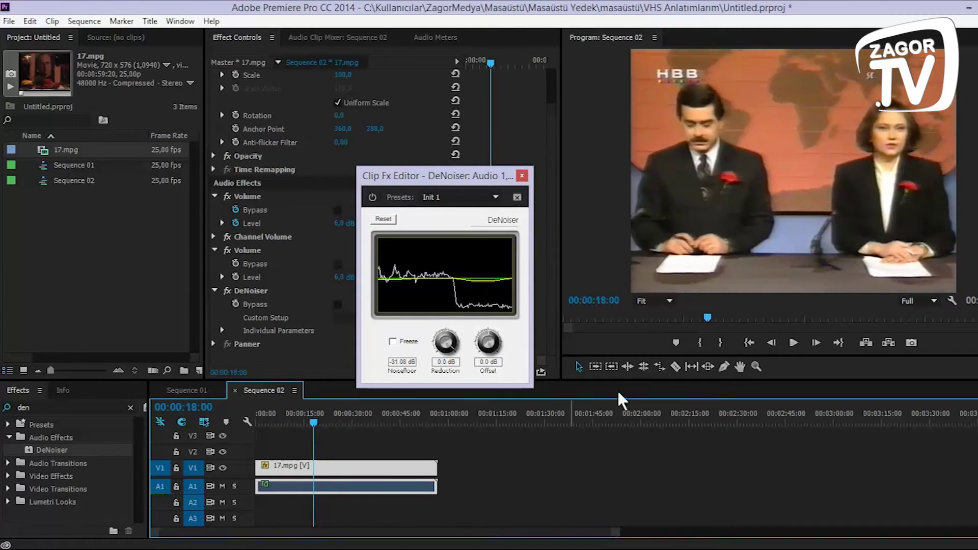
left_click(793, 342)
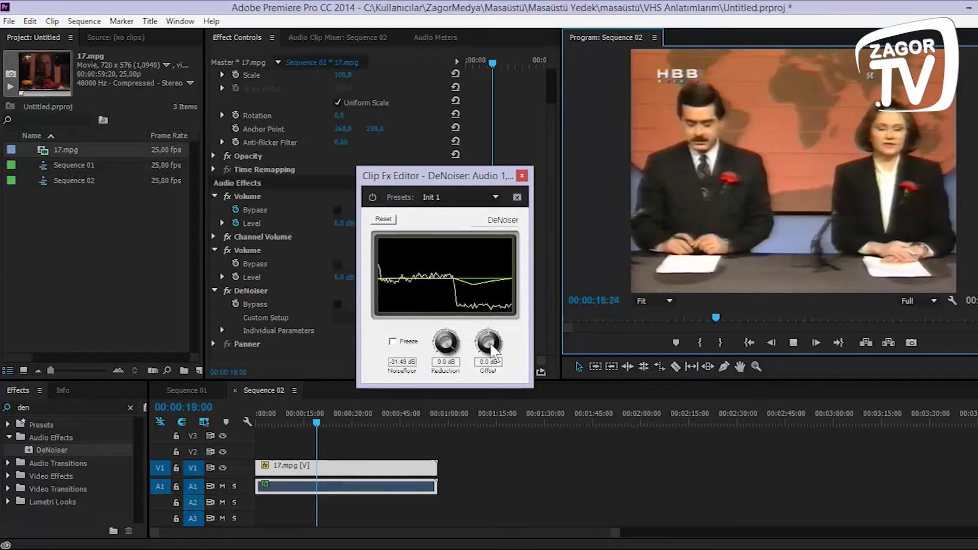
left_click_drag(488, 341, 481, 234)
left_click_drag(445, 344, 459, 387)
left_click_drag(475, 449, 448, 337)
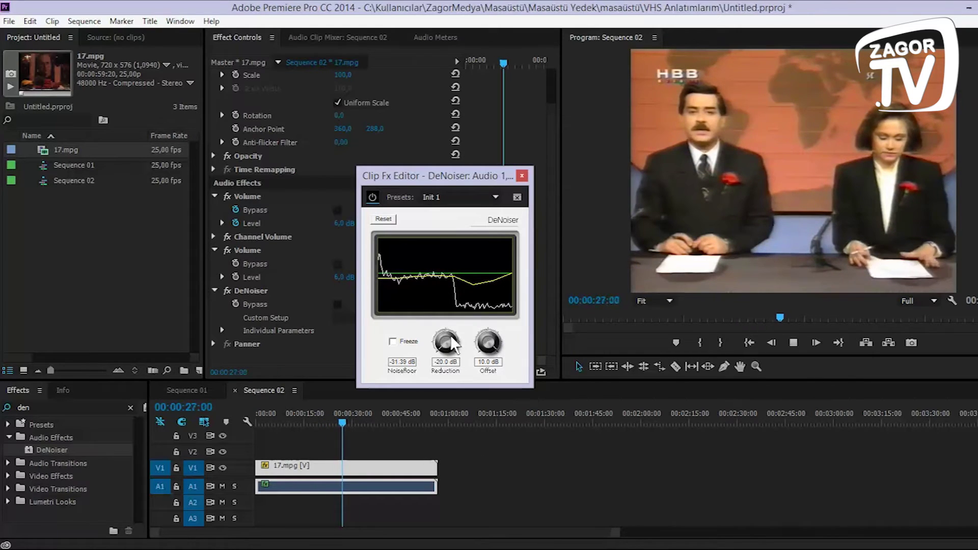
left_click_drag(455, 349, 442, 277)
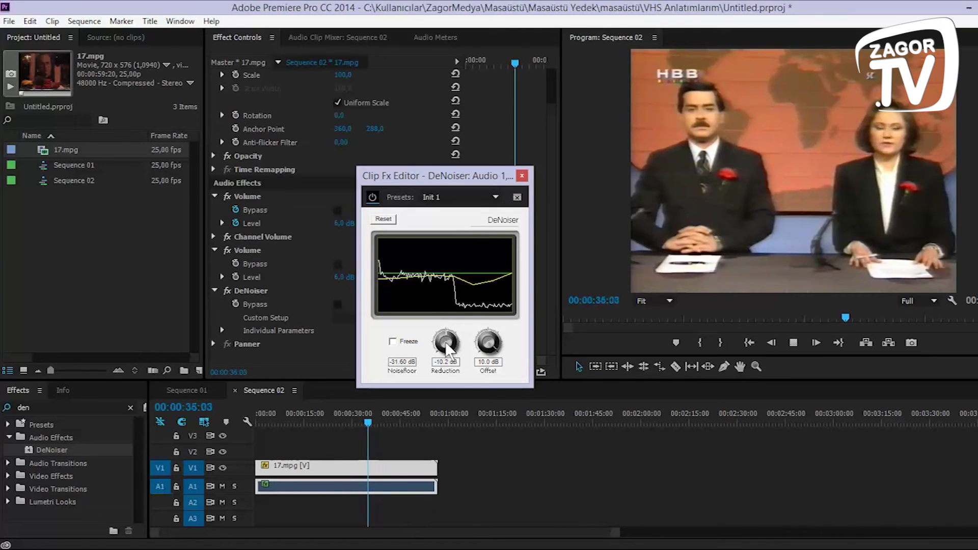
left_click(520, 176)
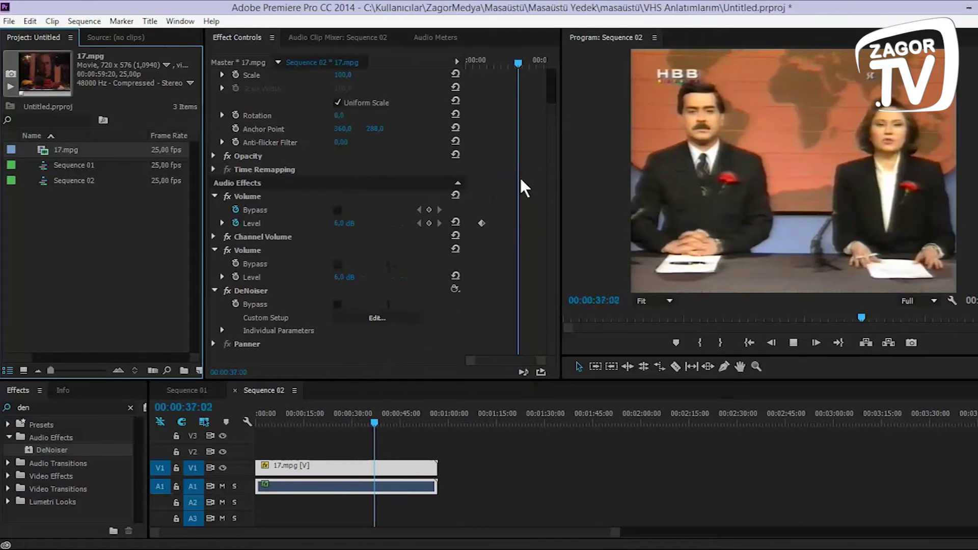
Step: Stop playback, disable the DeNoiser effect, and edit 17.mpg's audio in Adobe Audition
left_click(796, 343)
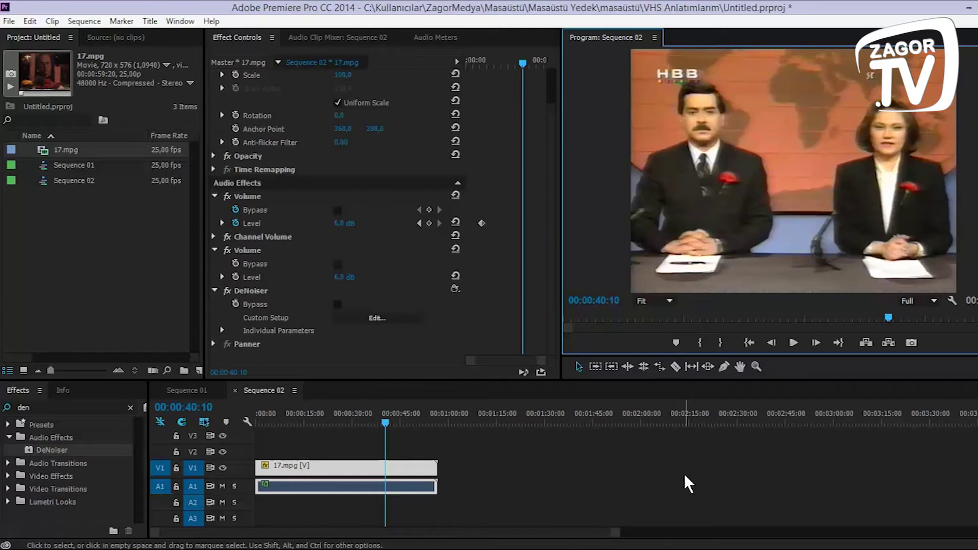
left_click(228, 290)
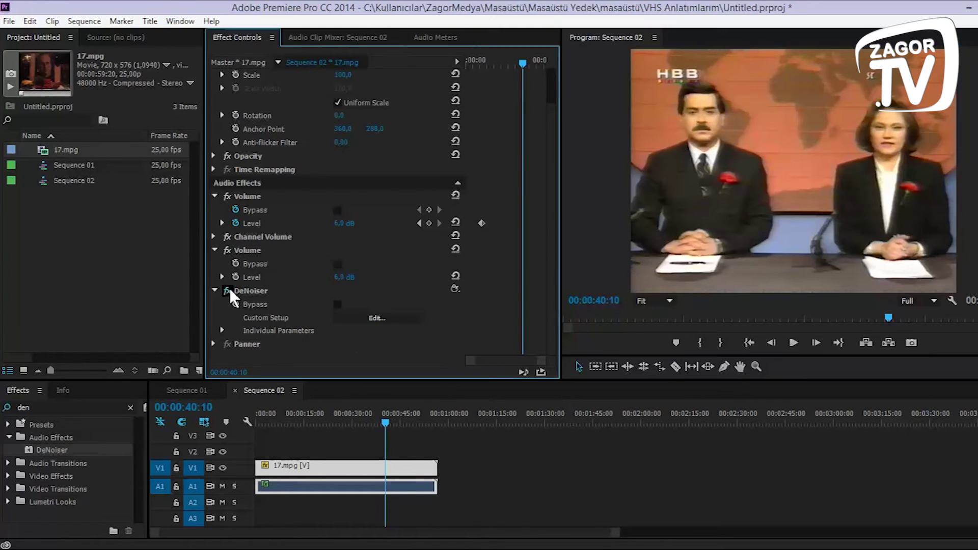
left_click(360, 469)
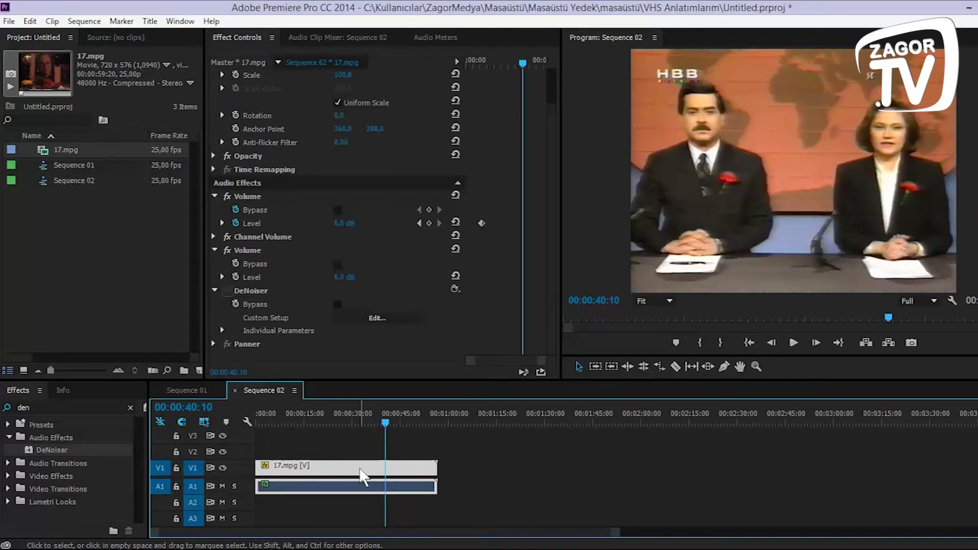
right_click(361, 470)
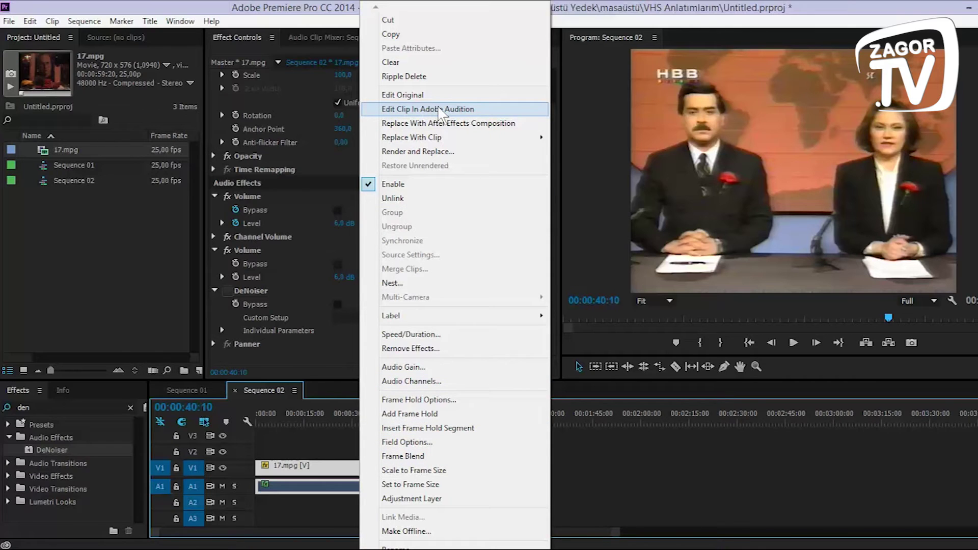
left_click(438, 109)
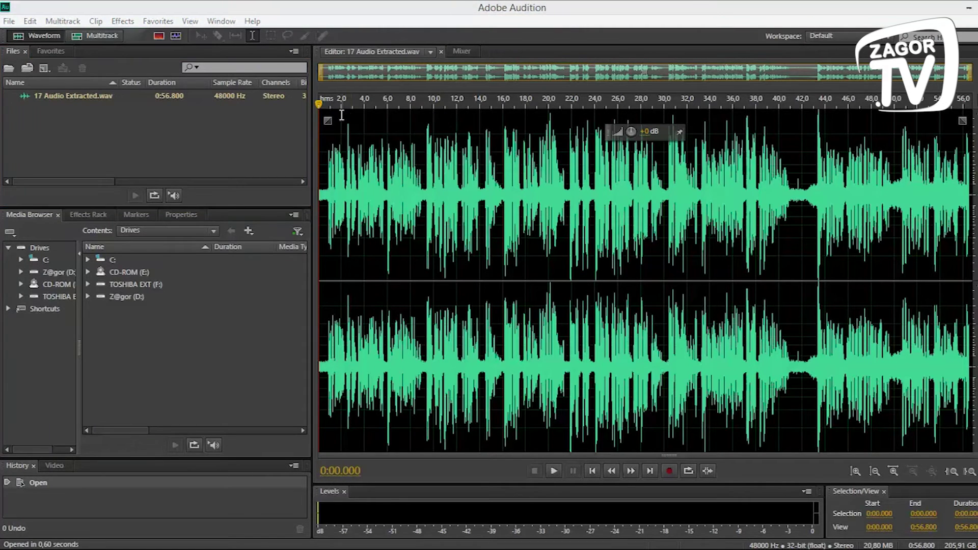
Step: Play 17 Audio Extracted.wav briefly from about 8.4 seconds, then bring up the Effects menu
left_click_drag(319, 104, 350, 104)
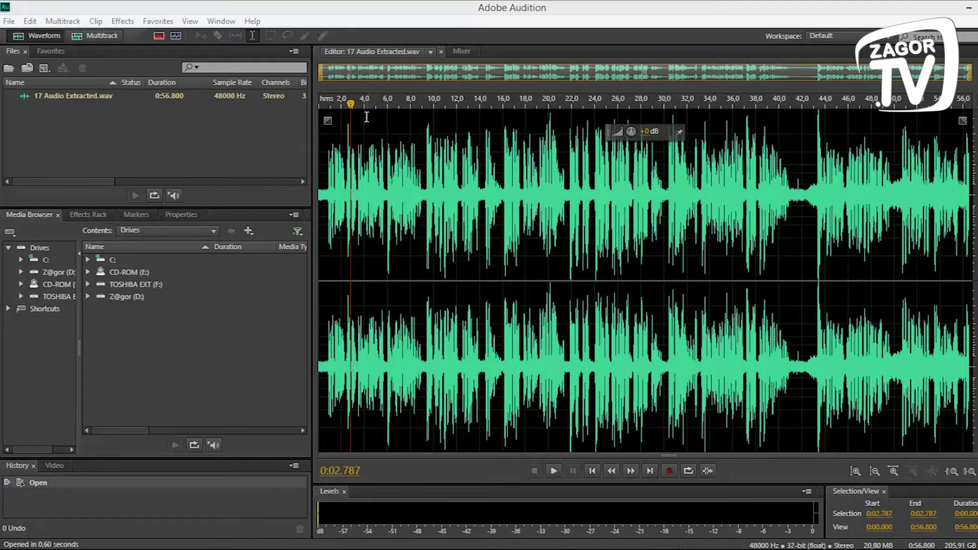
left_click(415, 447)
left_click(555, 471)
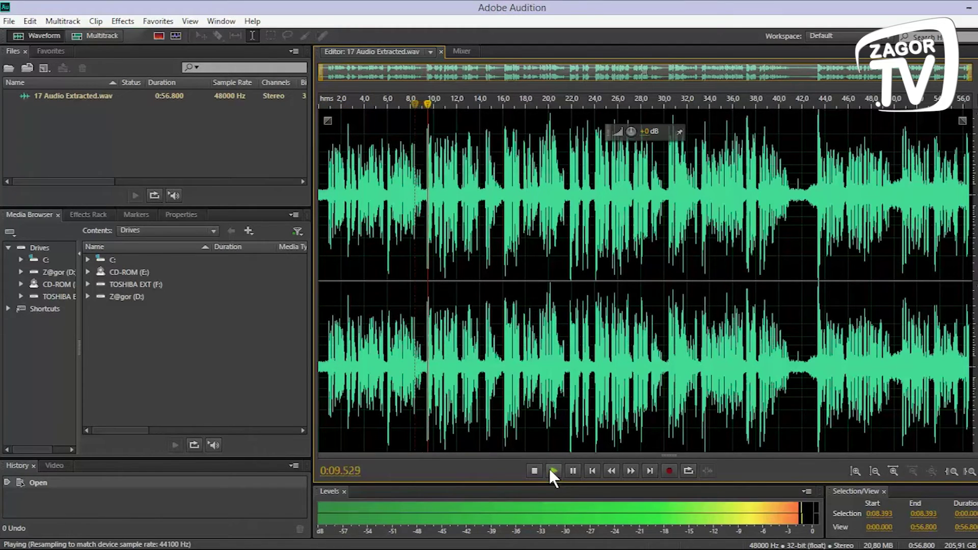
left_click(534, 470)
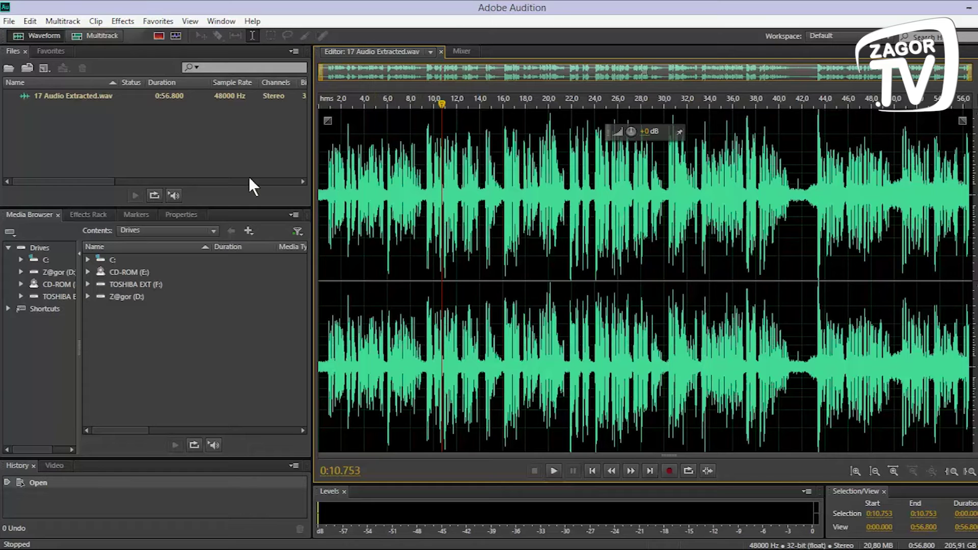
left_click(123, 21)
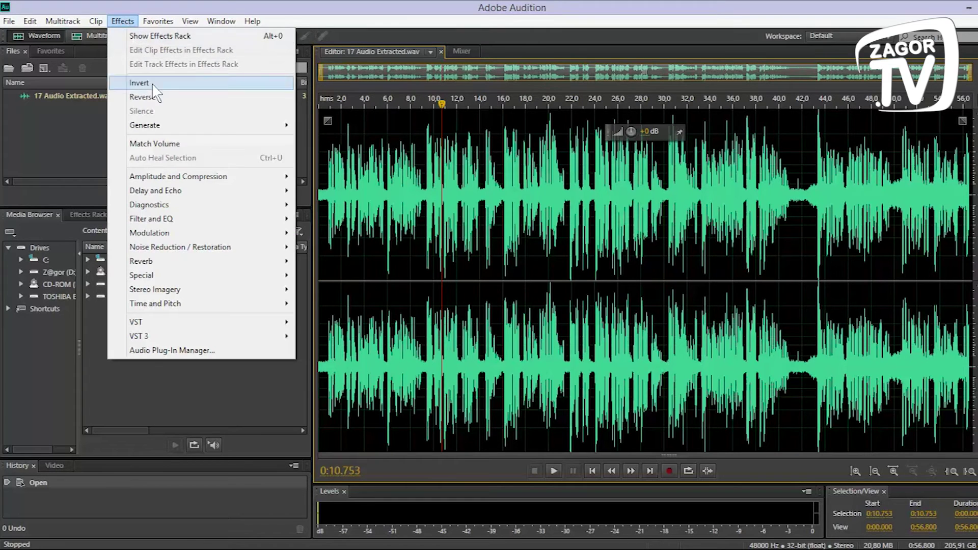
Step: Apply Hiss Reduction with Noise Floor 20.1 dB and Reduce by 23.2 dB, previewing while tuning
mouse_move(247, 250)
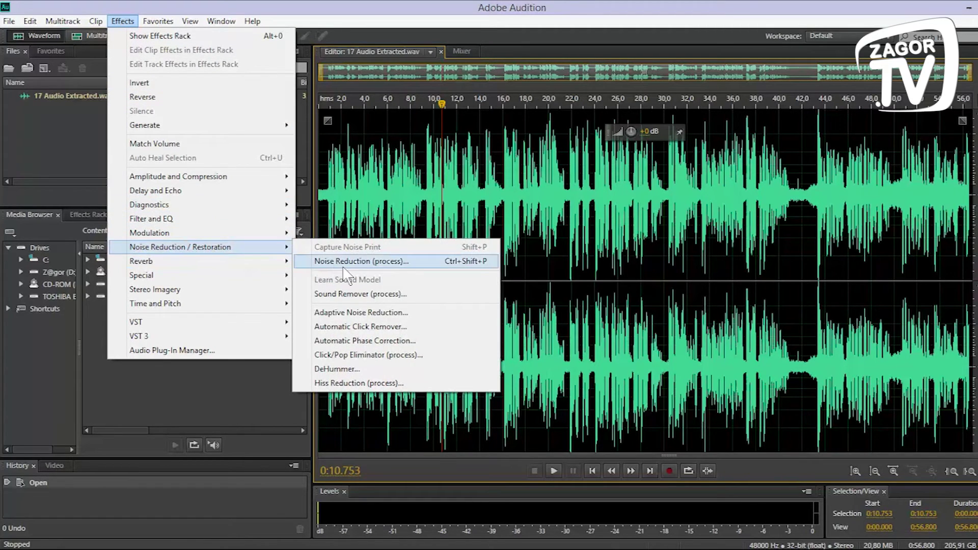
left_click(390, 385)
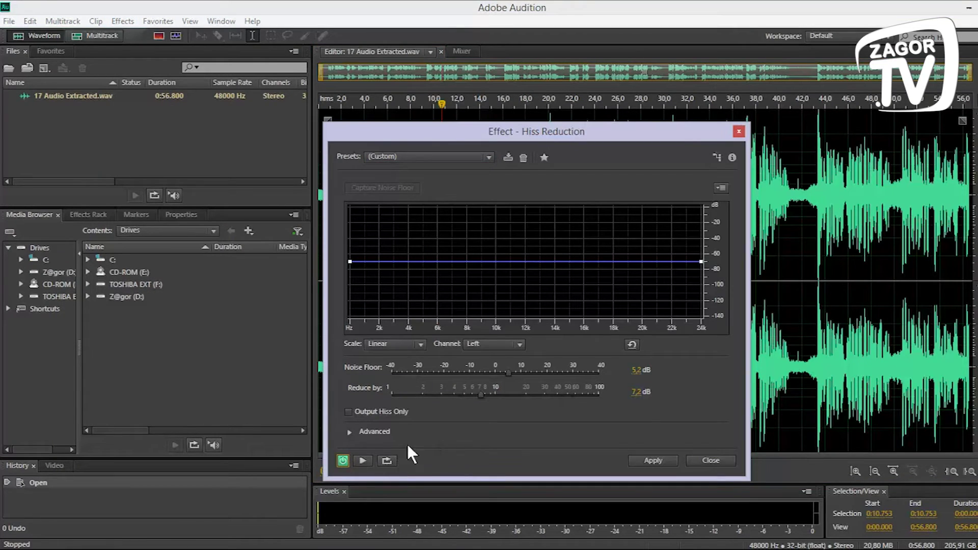
left_click(363, 460)
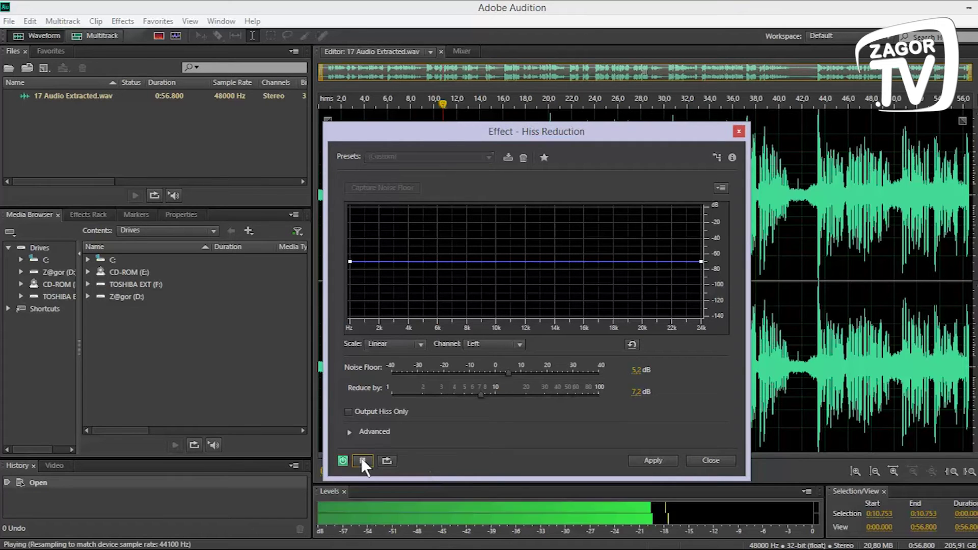
left_click_drag(512, 371, 565, 371)
left_click_drag(481, 395, 515, 395)
mouse_move(580, 373)
left_mouse_down()
mouse_move(548, 375)
mouse_move(545, 399)
mouse_move(562, 373)
left_mouse_up()
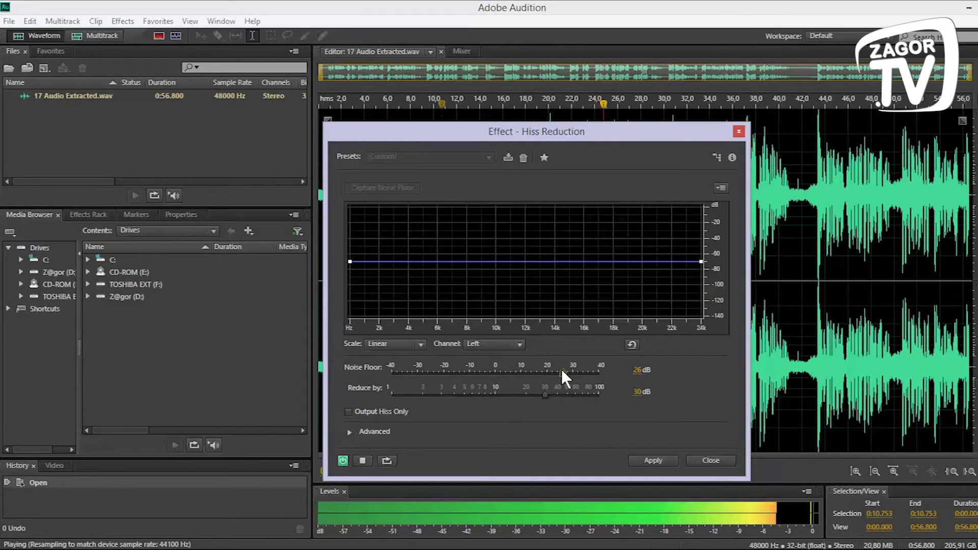
left_click_drag(562, 371, 532, 399)
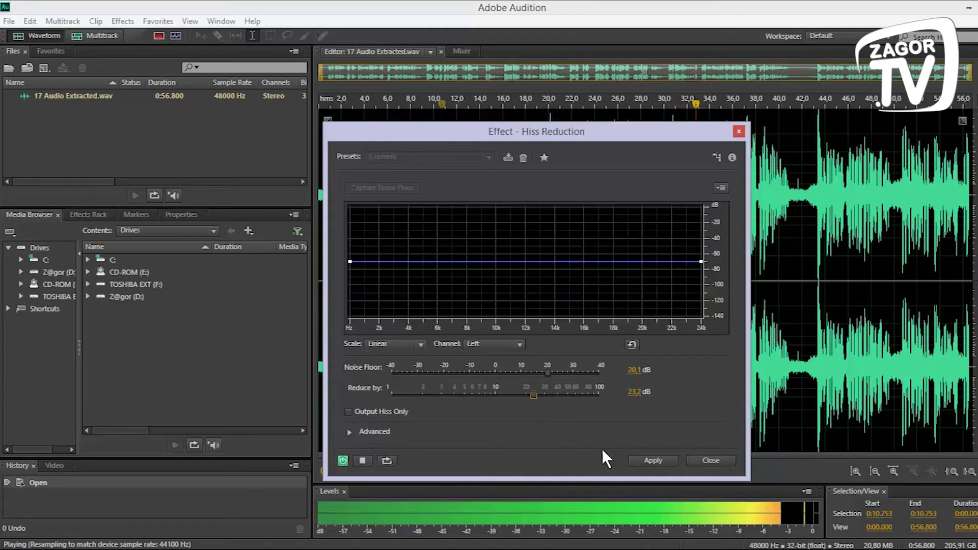
left_click(652, 459)
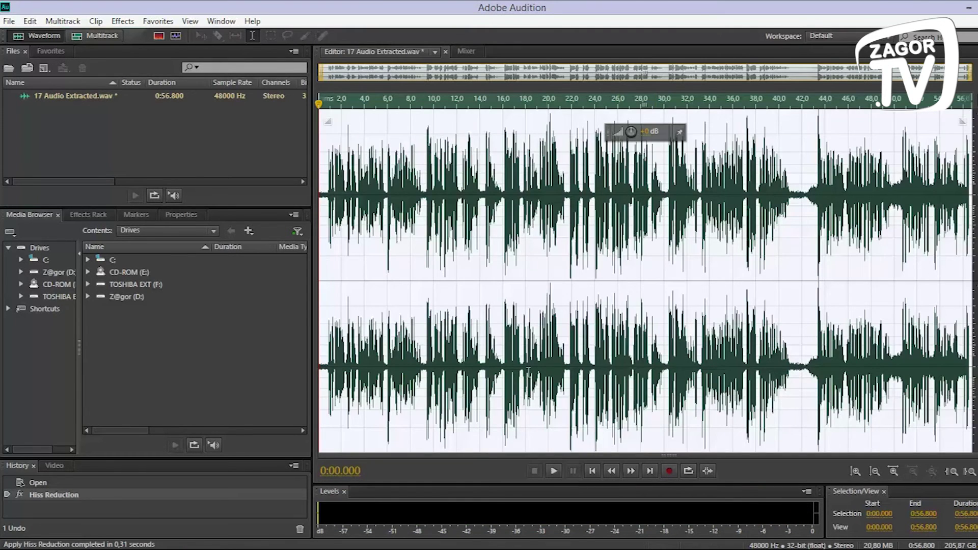
Step: Save the hiss-reduced audio file in Audition and switch back to Premiere Pro
left_click(10, 22)
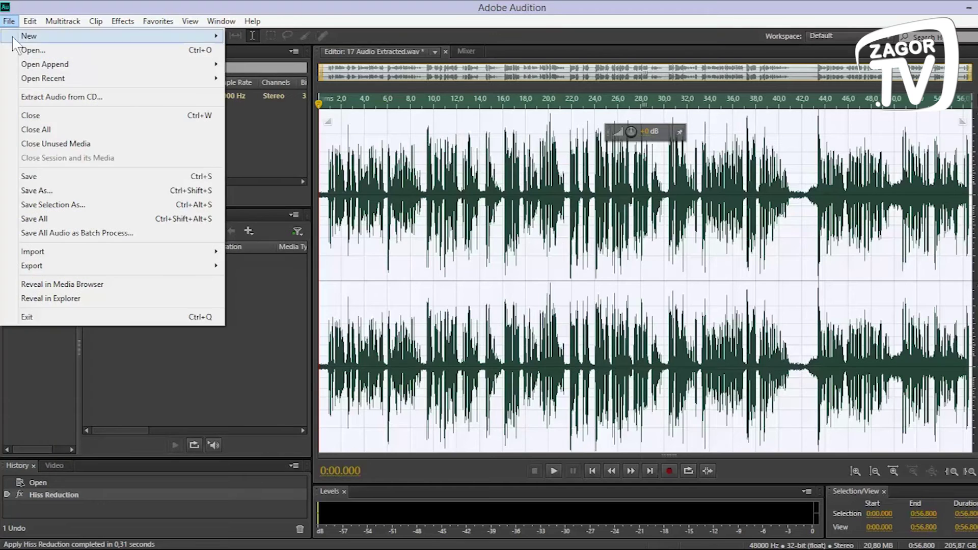
left_click(69, 176)
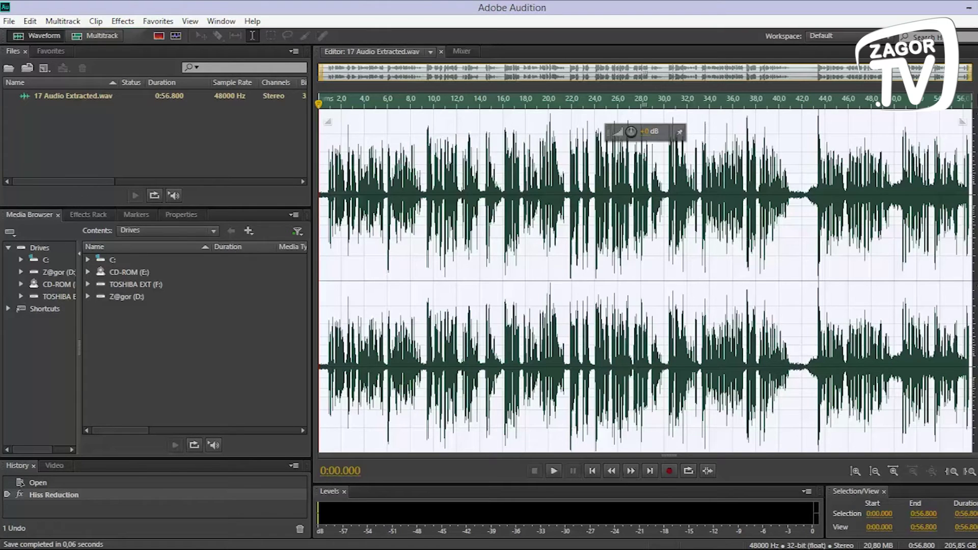
left_click(969, 8)
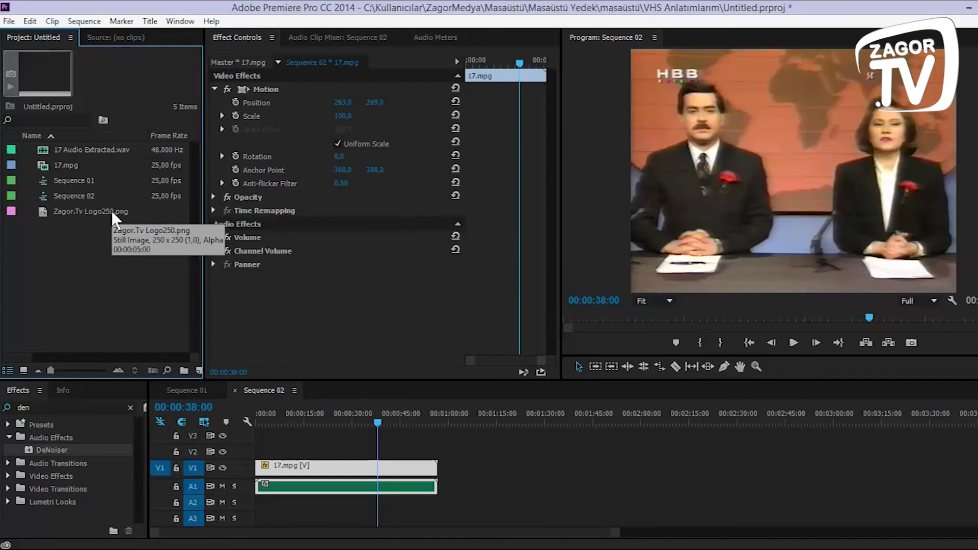
Step: Place Zagor.Tv Logo250.png on track V2 above 17.mpg and select it
left_click_drag(111, 209, 437, 453)
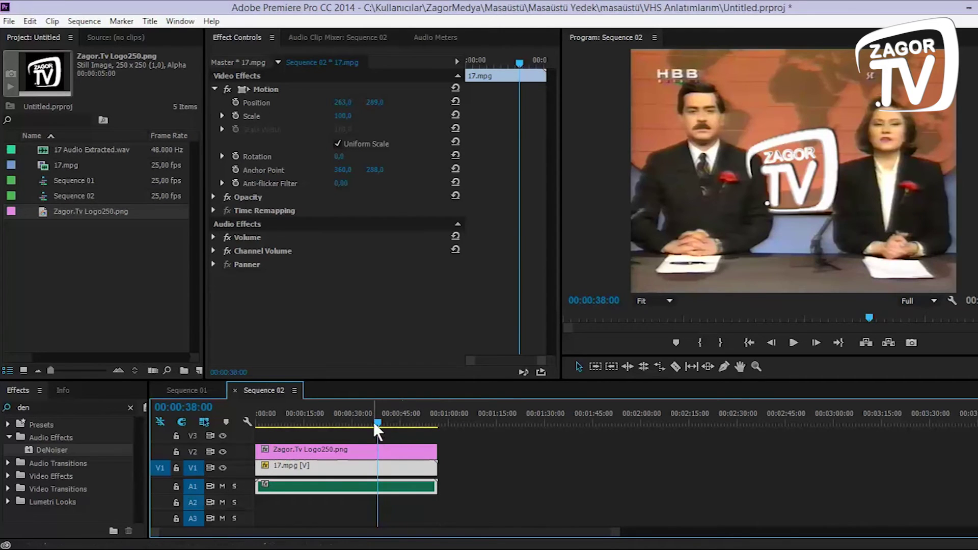
left_click_drag(376, 423, 383, 424)
left_click(419, 449)
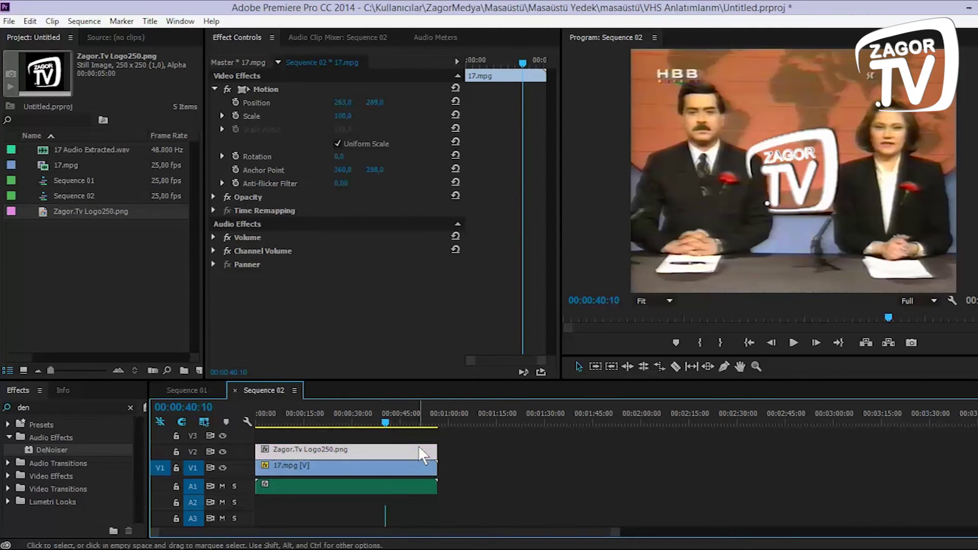
Step: Scale the logo to 40 and move it to about 484, 55 in the top-right corner
left_click(212, 89)
left_click(212, 89)
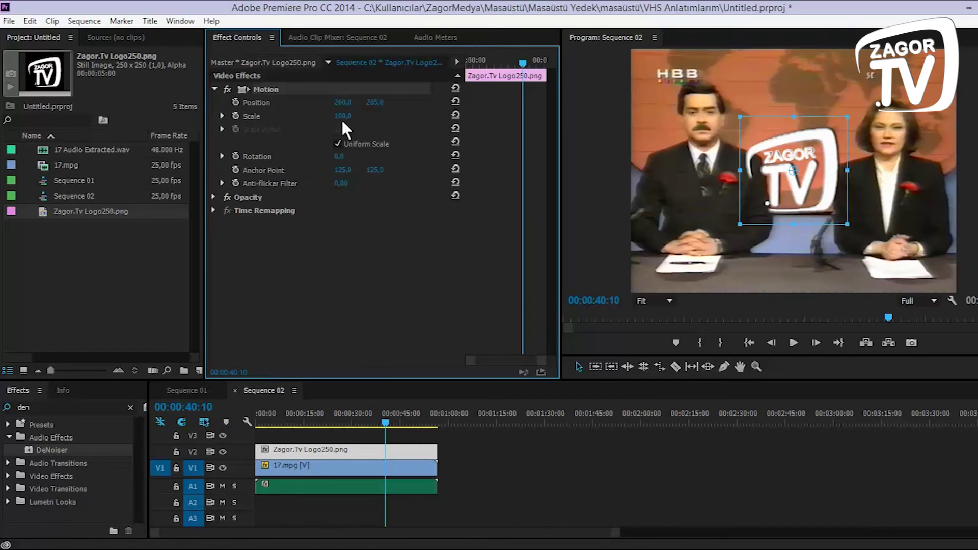
left_click_drag(343, 115, 248, 105)
left_click(378, 325)
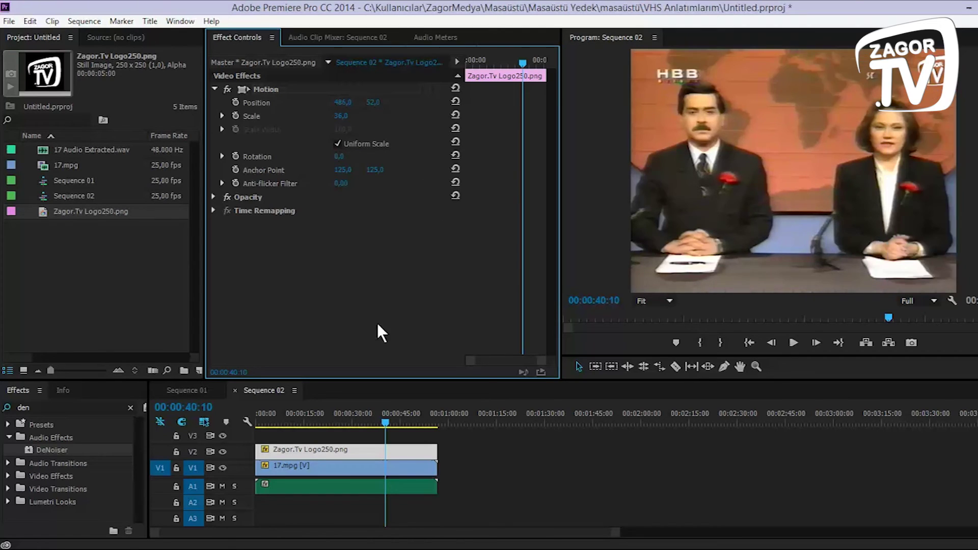
left_click_drag(345, 103, 347, 119)
mouse_move(353, 103)
left_mouse_down()
mouse_move(374, 102)
mouse_move(344, 102)
left_mouse_up()
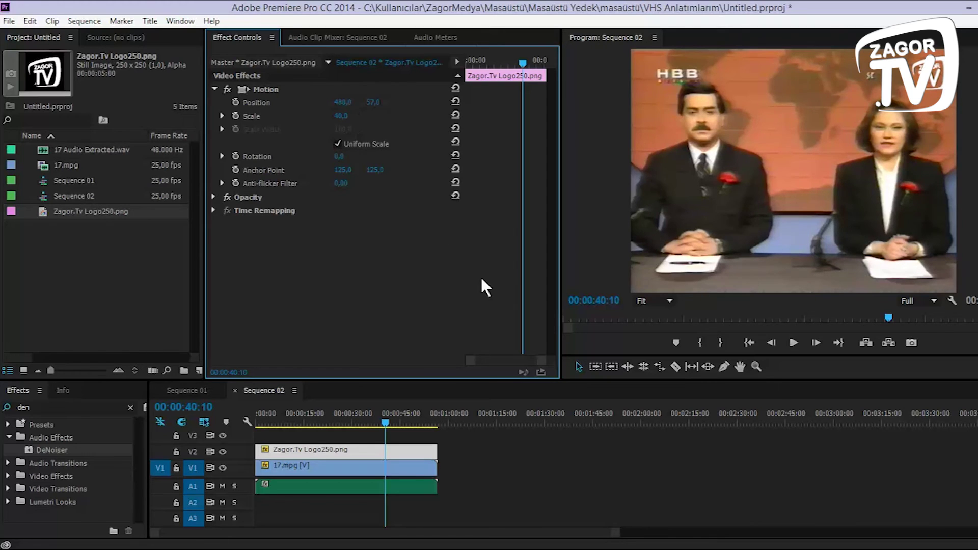
left_click_drag(375, 103, 374, 103)
left_click(510, 464)
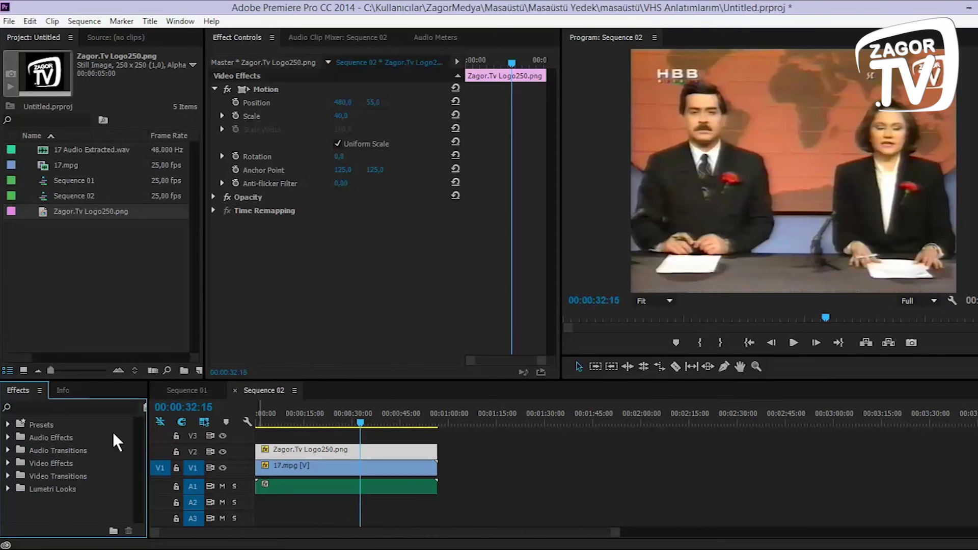
Step: Drag Neat Video's Reduce noise onto 17.mpg and open its Setup window
left_click(7, 463)
left_click_drag(137, 434, 131, 474)
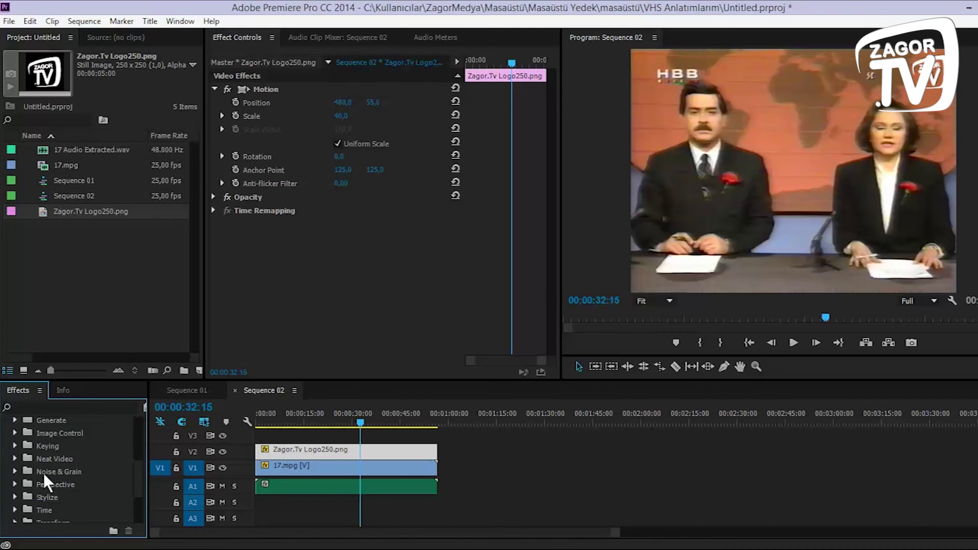
left_click(15, 459)
left_click_drag(80, 470, 345, 472)
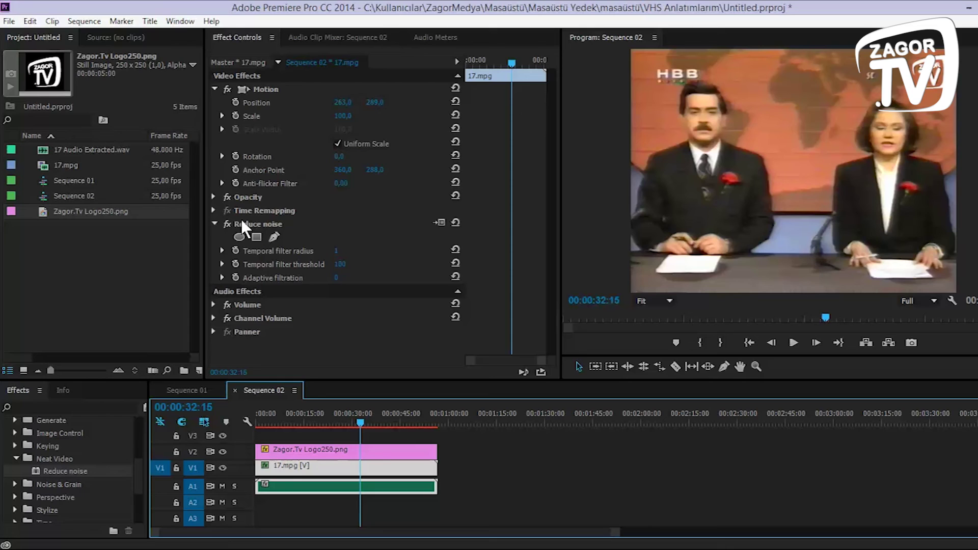
left_click(440, 222)
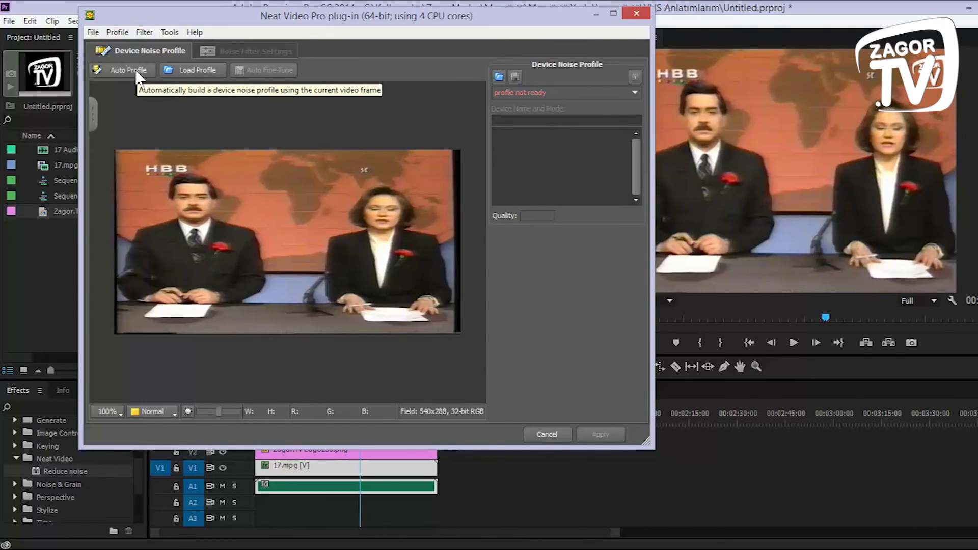
Step: Build an Auto Profile of the frame's noise, accepting both prompts
left_click(135, 69)
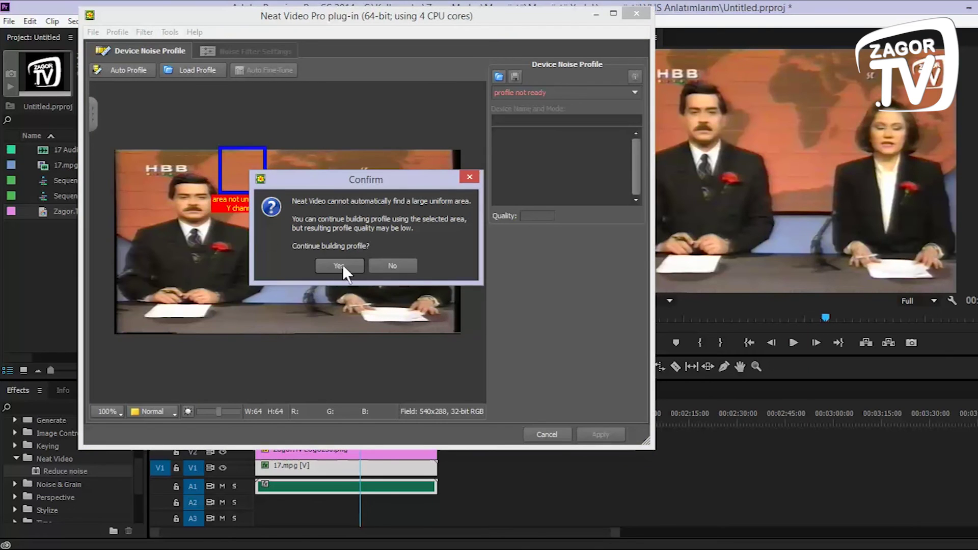
left_click(343, 266)
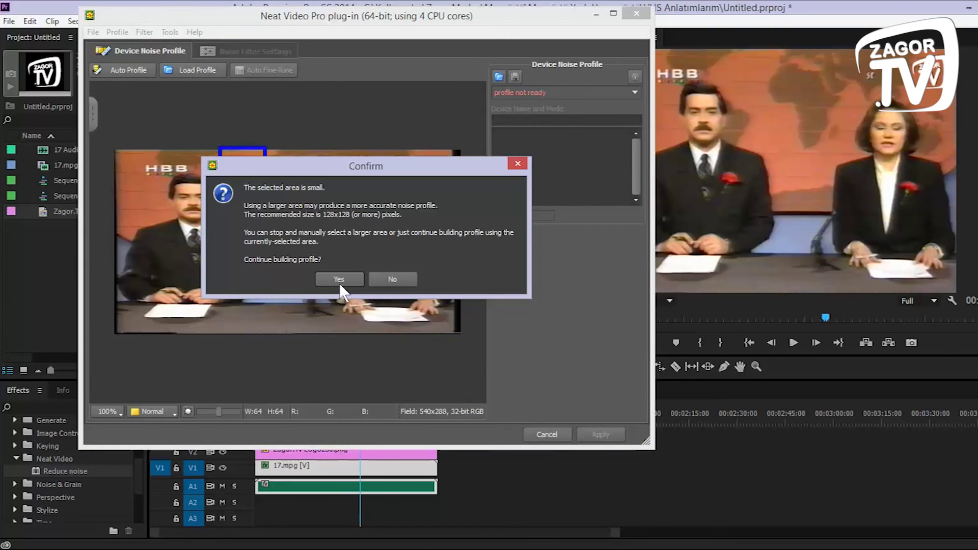
left_click(340, 279)
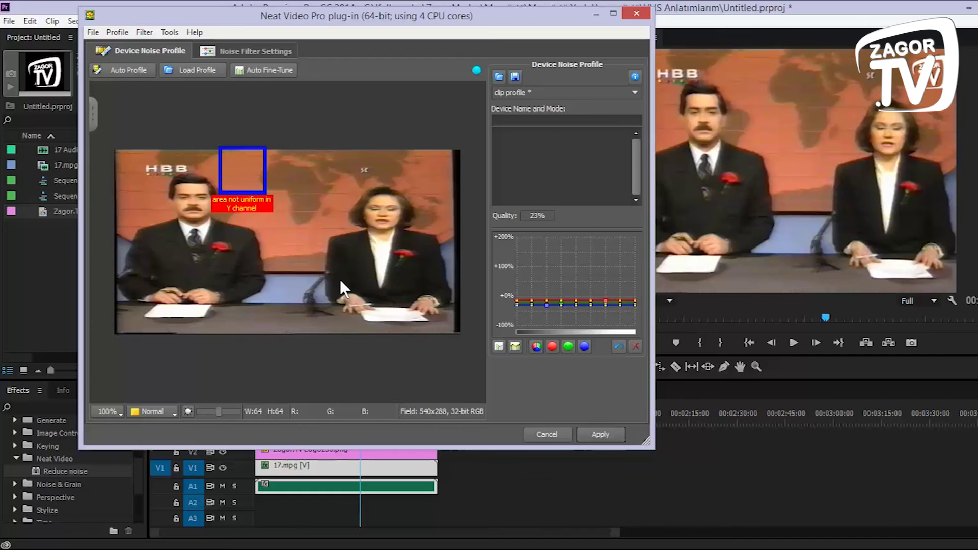
Step: Compare original and filtered preview at 200% in Noise Filter Settings, then apply the filter
left_click(259, 50)
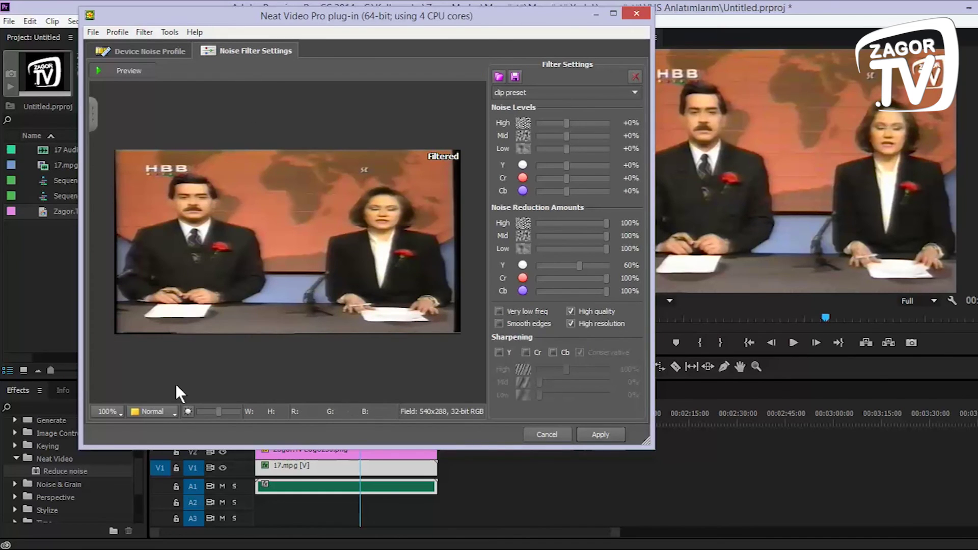
left_click(117, 411)
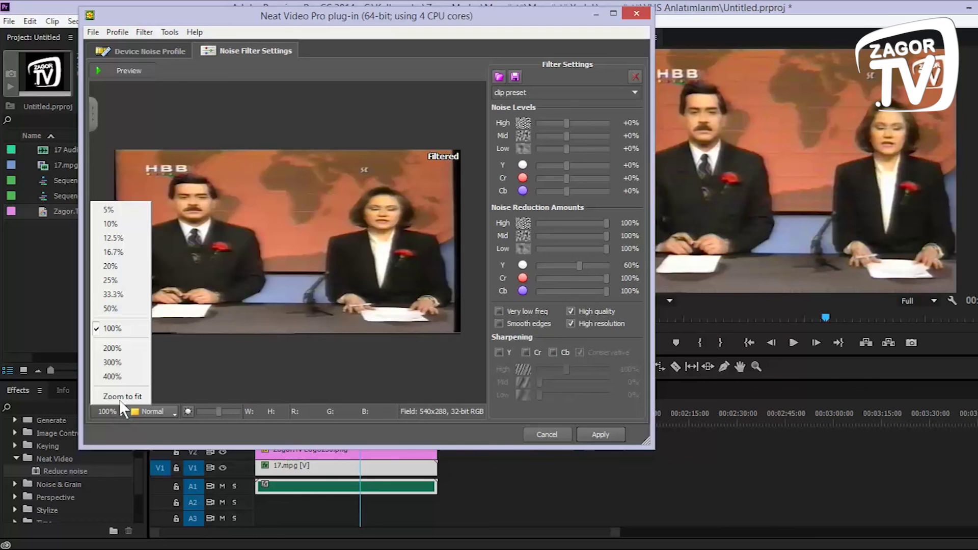
left_click(114, 349)
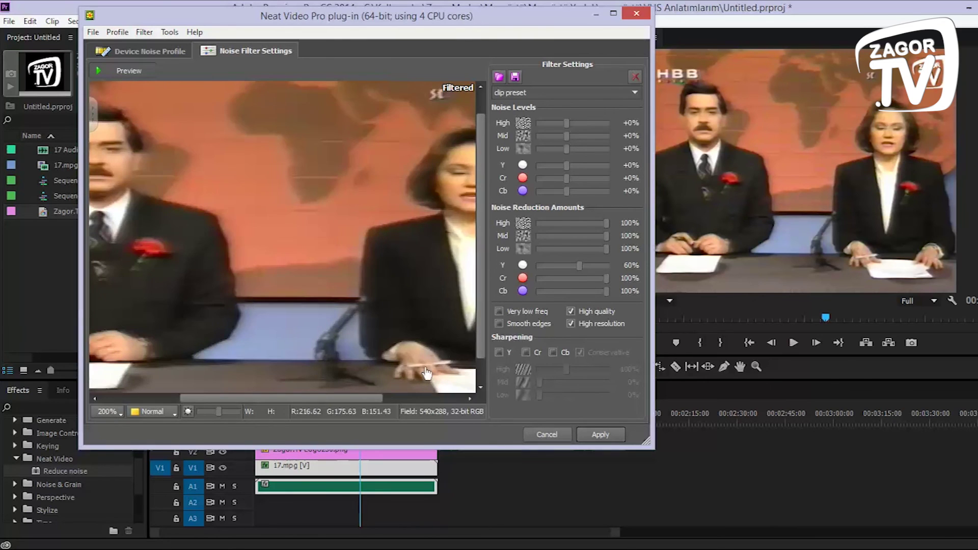
left_click_drag(374, 398, 303, 396)
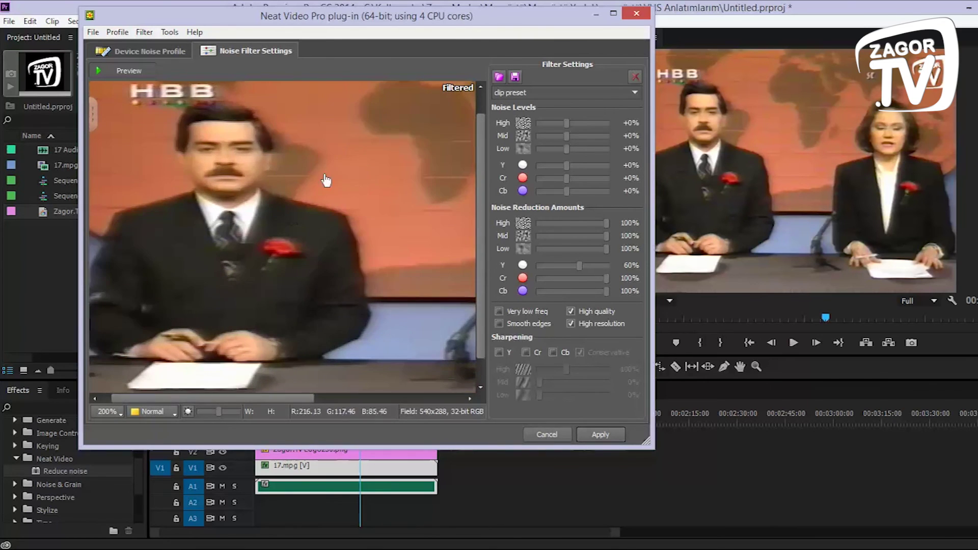
left_click(360, 151)
left_click(358, 150)
left_click(361, 153)
left_click(360, 153)
left_click(592, 431)
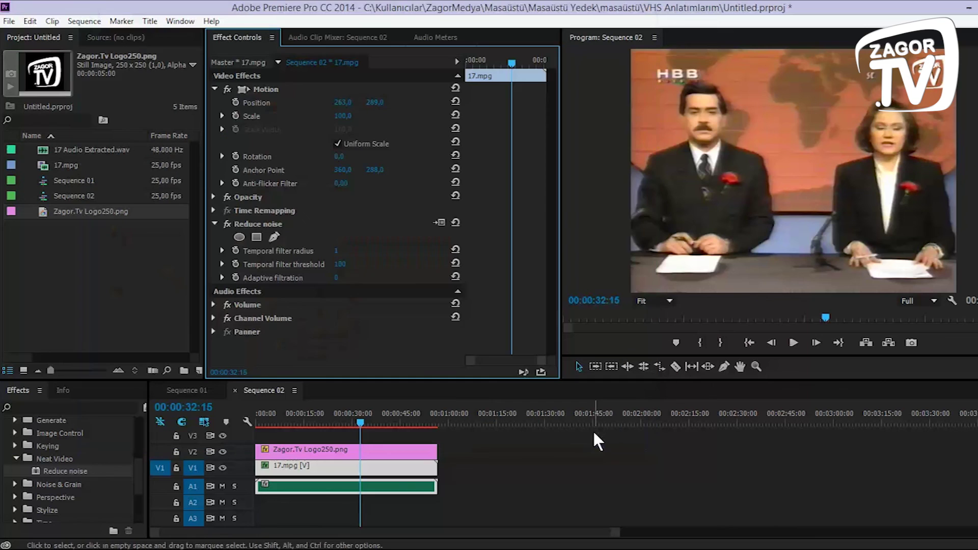
Step: Open Export Settings for Sequence 02 and preview the output at 00:00:22:13
left_click(363, 423)
left_click(505, 470)
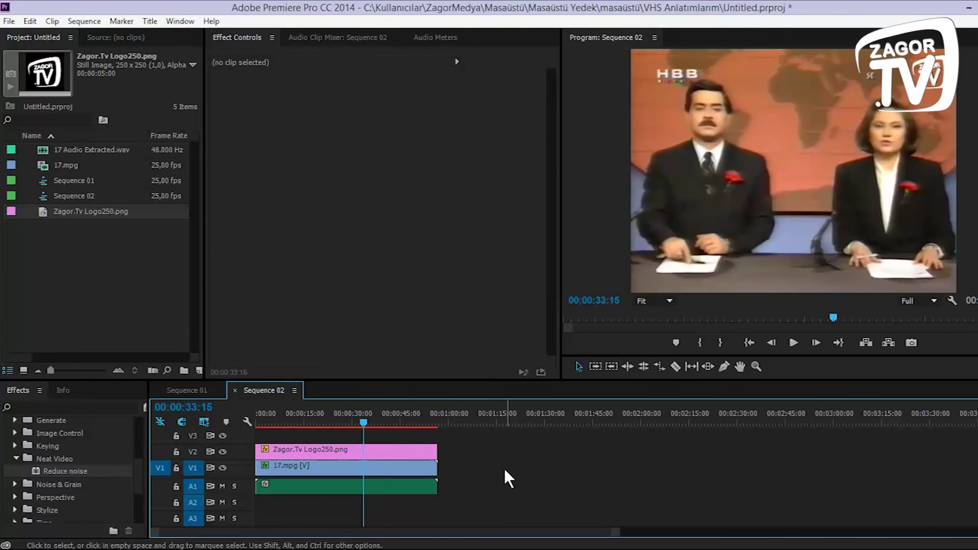
left_click(9, 21)
mouse_move(179, 401)
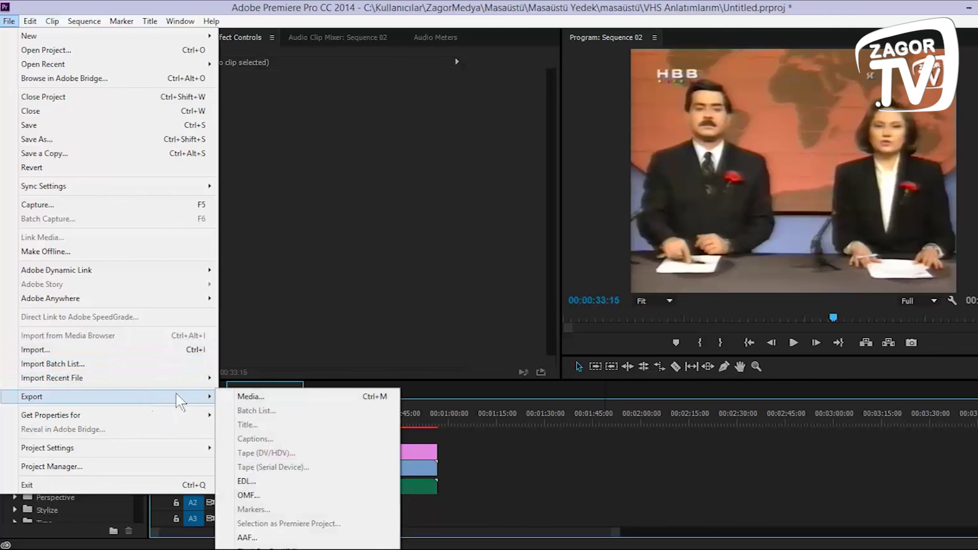
left_click(269, 399)
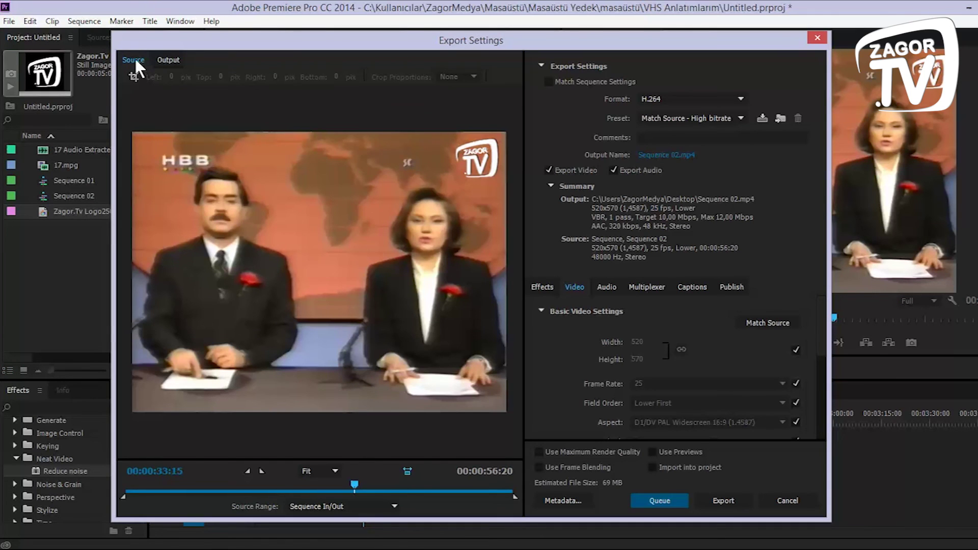
left_click(168, 58)
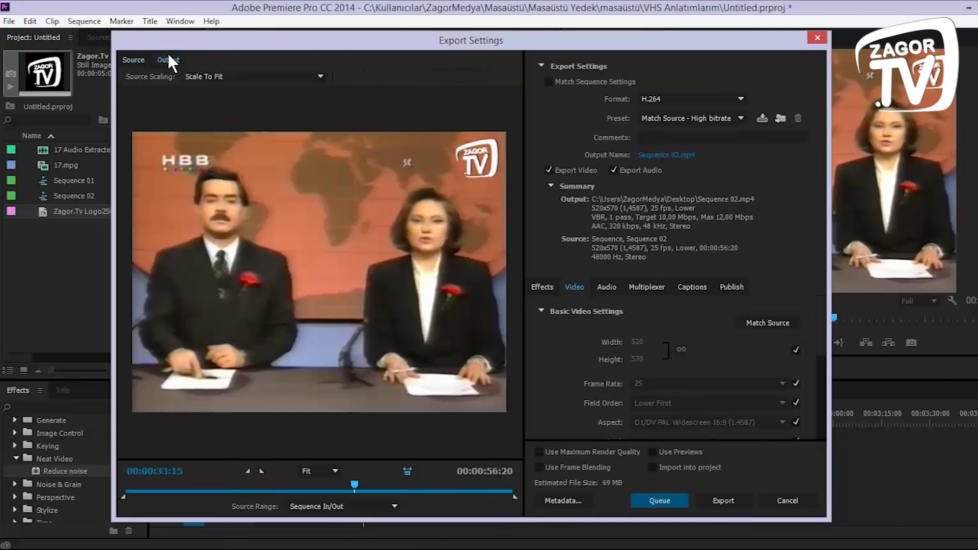
left_click(279, 484)
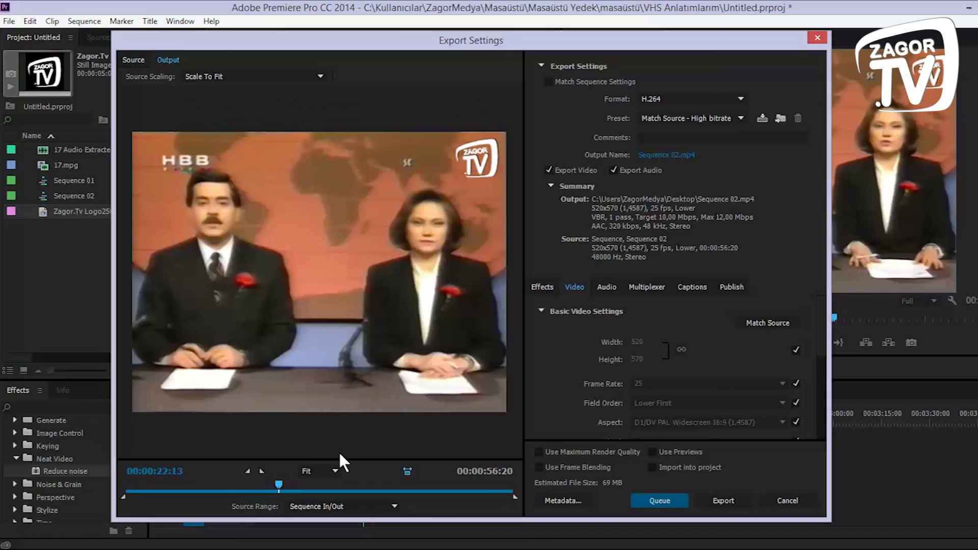
Step: Set Format to H.264 and Preset to Match Source - High bitrate
left_click(741, 96)
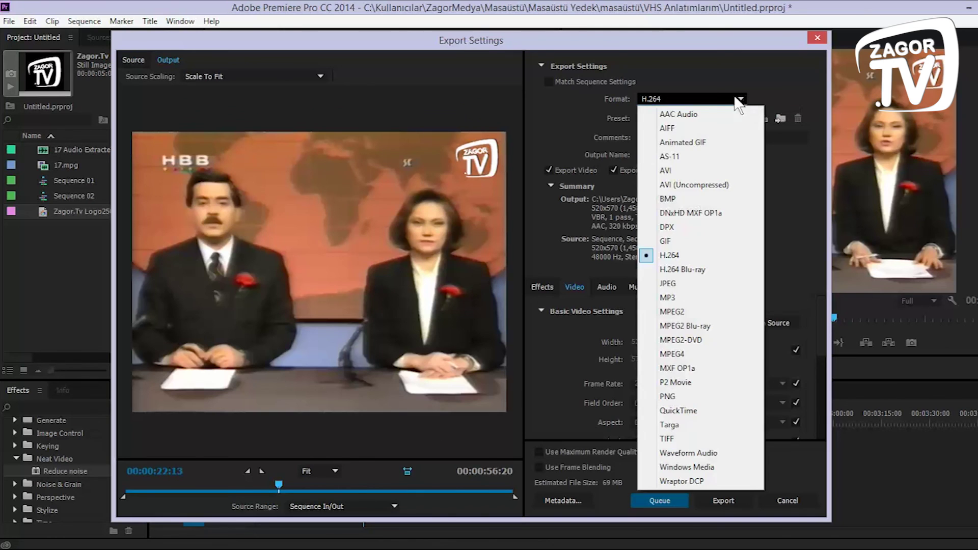
left_click(684, 254)
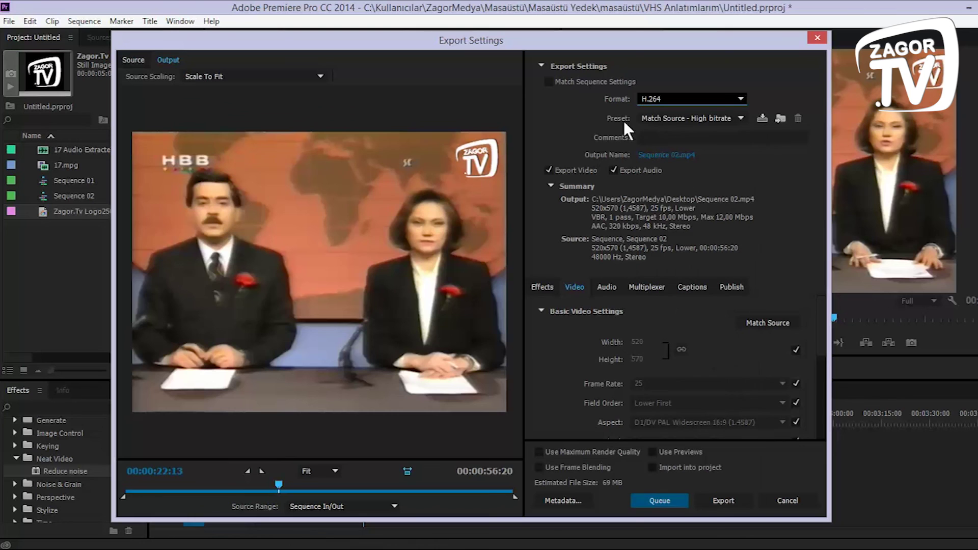
left_click(678, 117)
left_click(449, 38)
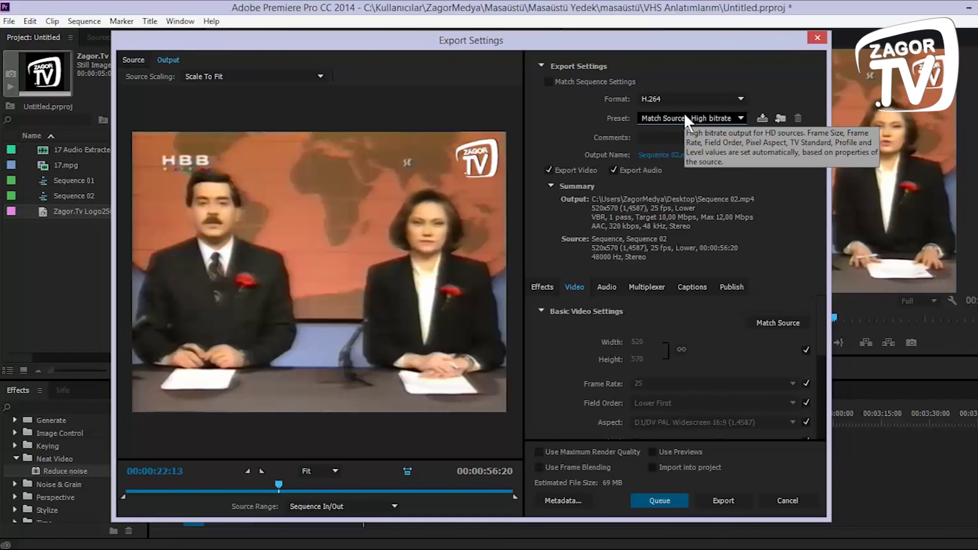
Step: Start the export, encoding Sequence 02.mp4 with about 2 minutes 34 seconds remaining
left_click(729, 503)
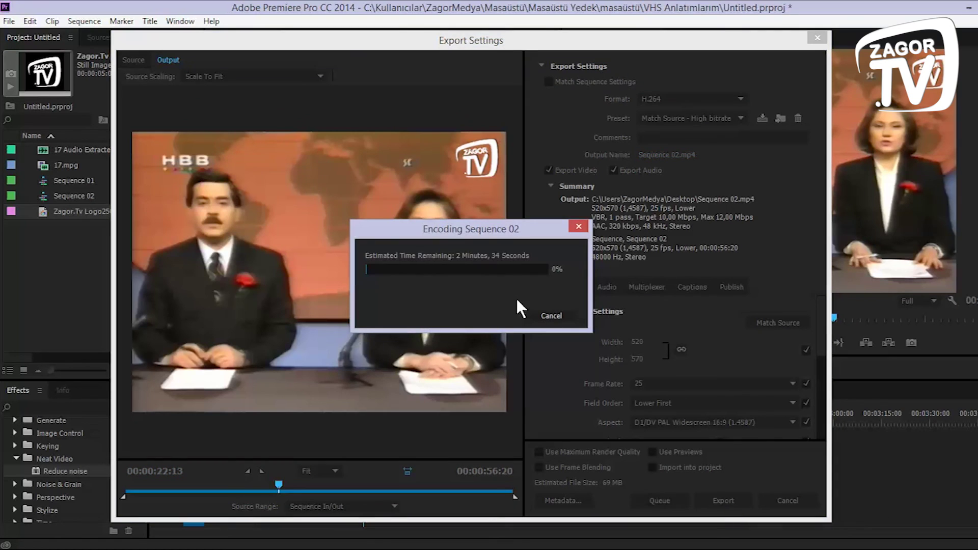